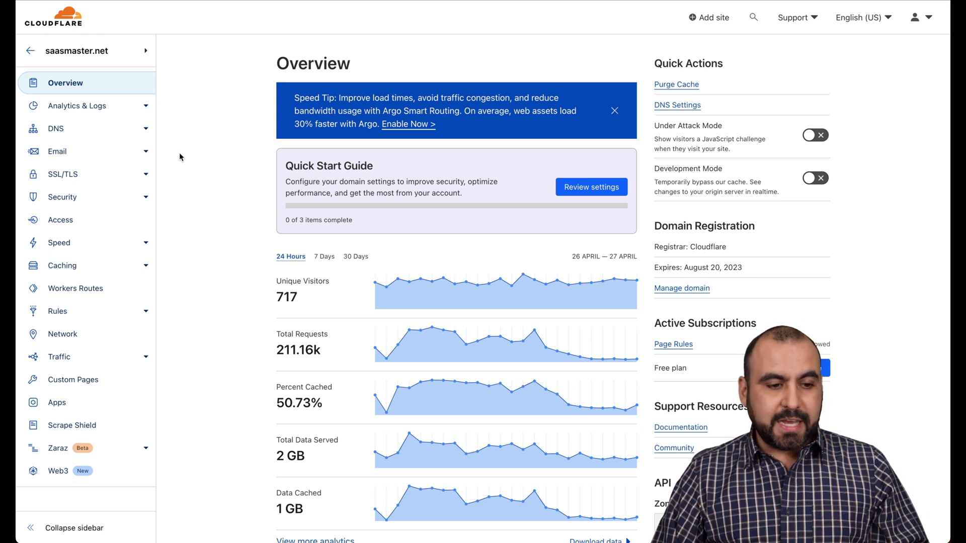
# - Open the Speed Optimization page for saasmaster.net in Cloudflare
pyautogui.click(112, 249)
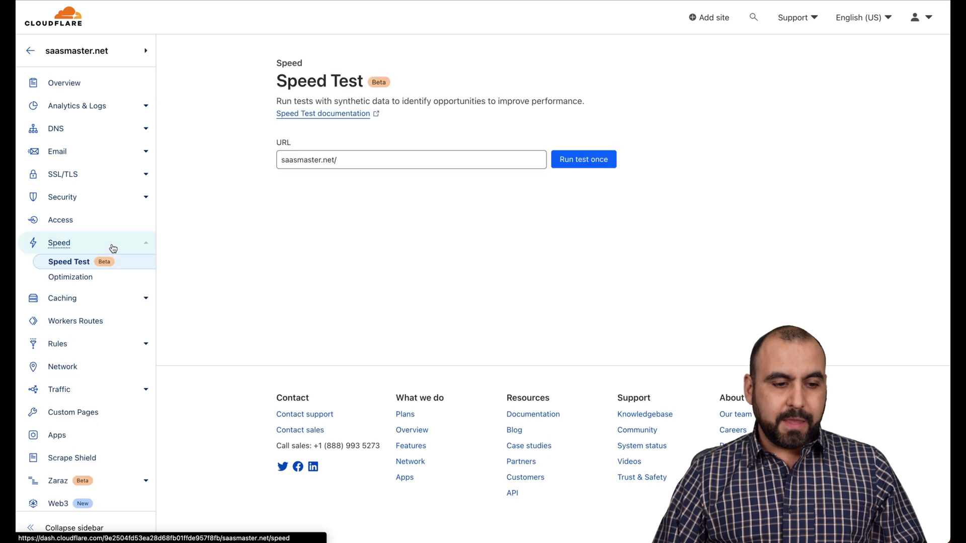
pyautogui.click(95, 278)
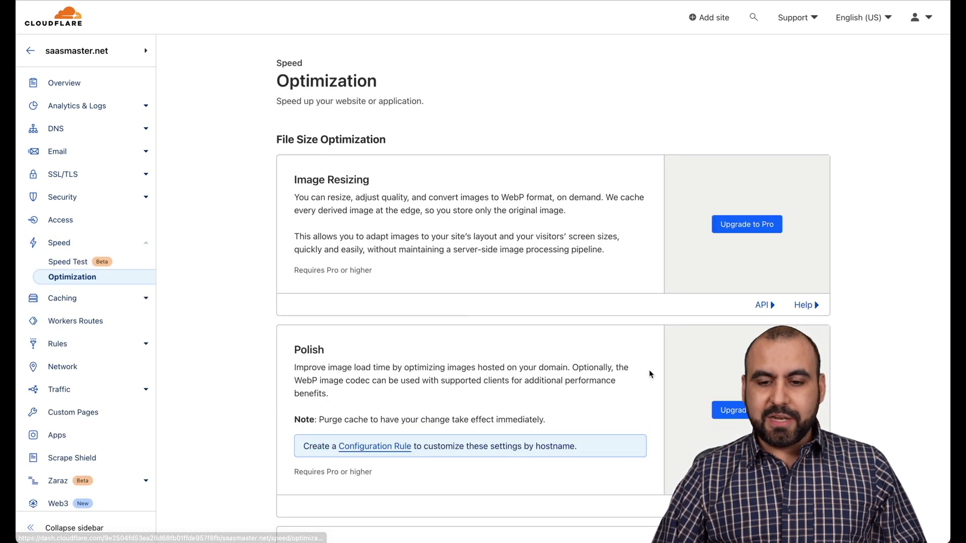
pyautogui.scroll(-6, 657, 387)
pyautogui.scroll(-3, 659, 392)
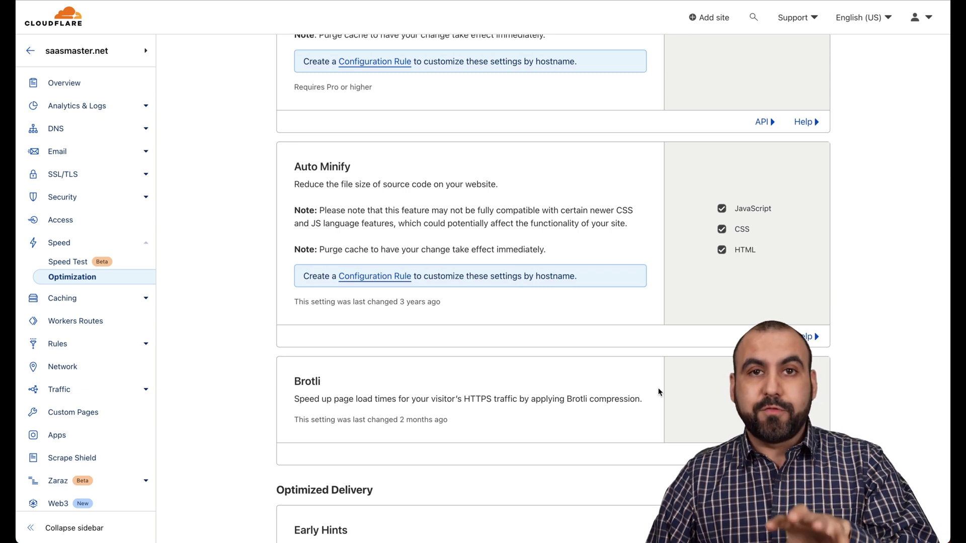
pyautogui.scroll(-1, 659, 392)
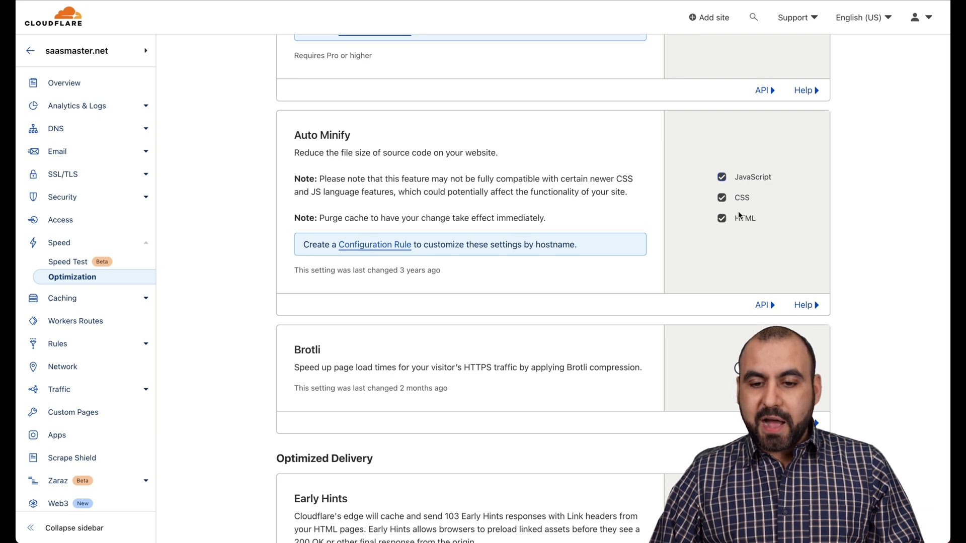
pyautogui.scroll(-8, 738, 227)
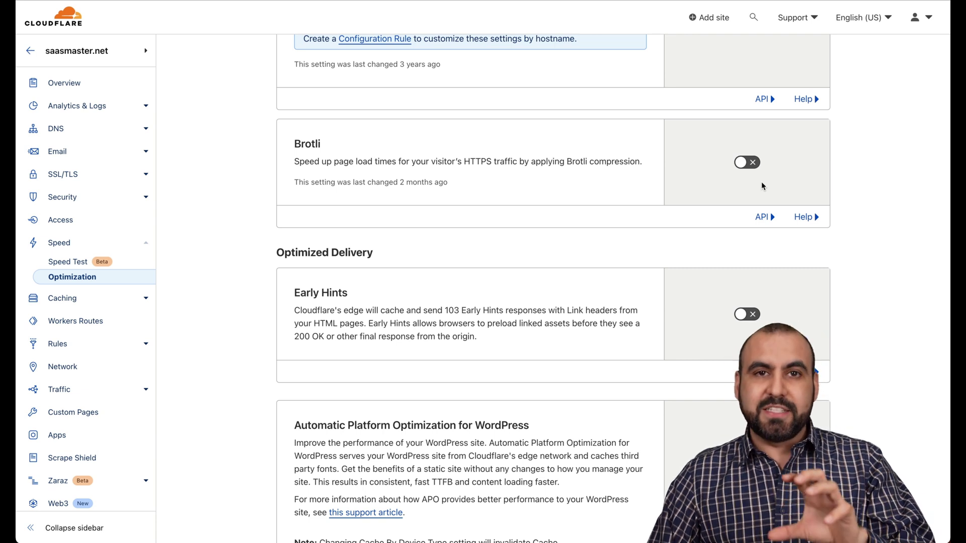
# - Review the Auto Minify, Brotli and Early Hints settings, then expand the Caching menu
pyautogui.scroll(-2, 762, 186)
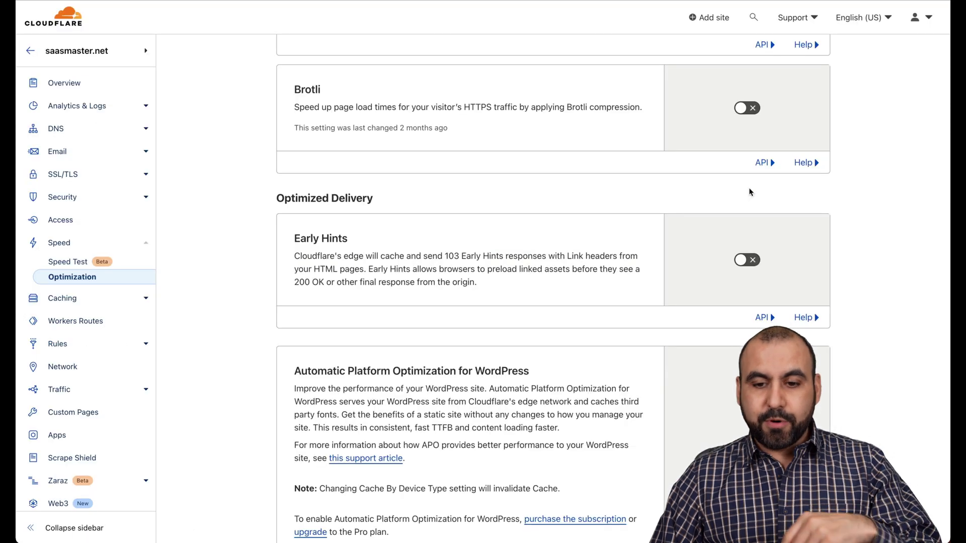
pyautogui.scroll(-15, 739, 259)
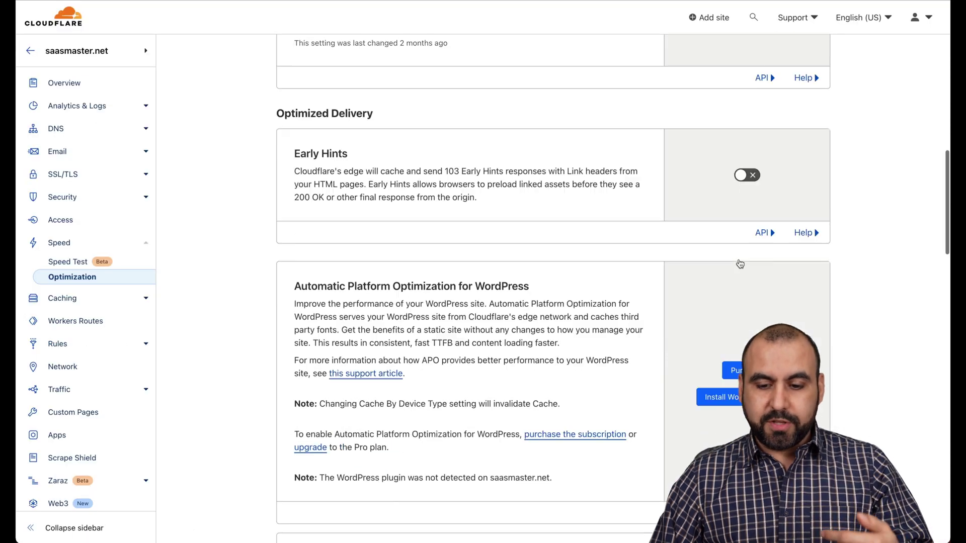
pyautogui.scroll(-6, 740, 264)
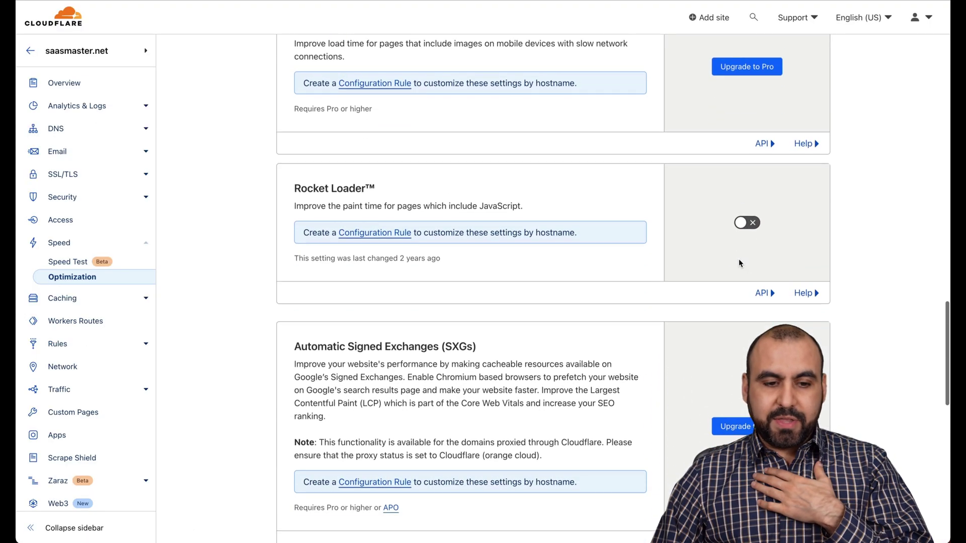
pyautogui.scroll(-10, 656, 219)
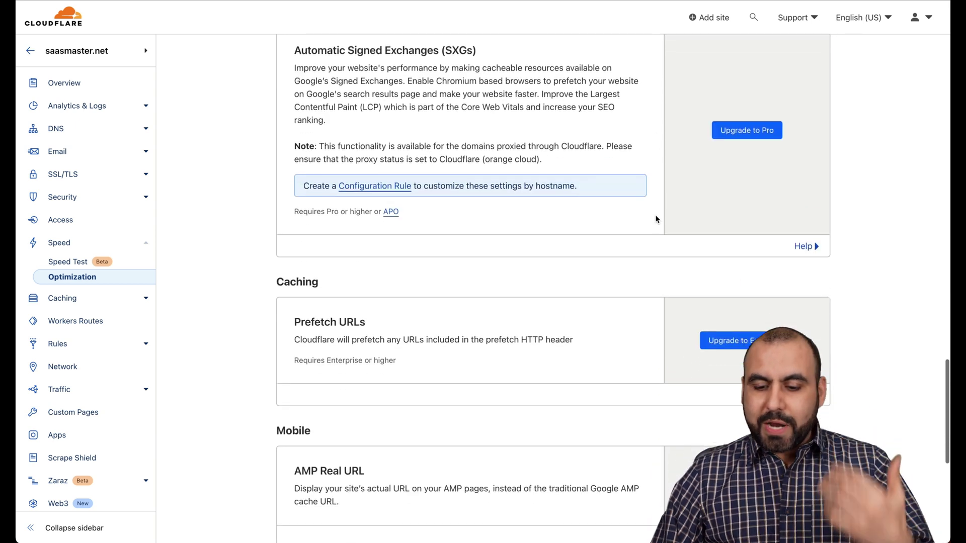
pyautogui.scroll(20, 655, 219)
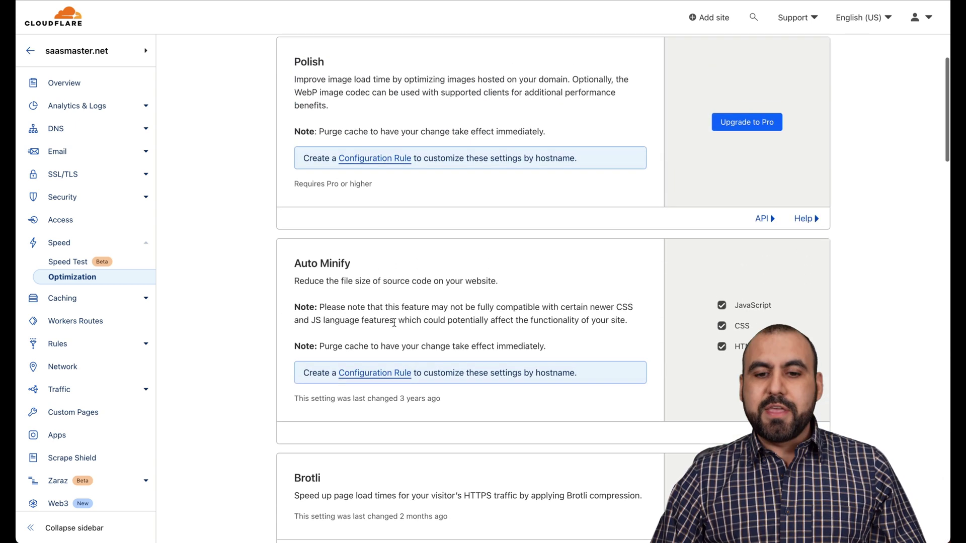
pyautogui.scroll(6, 754, 221)
pyautogui.click(141, 299)
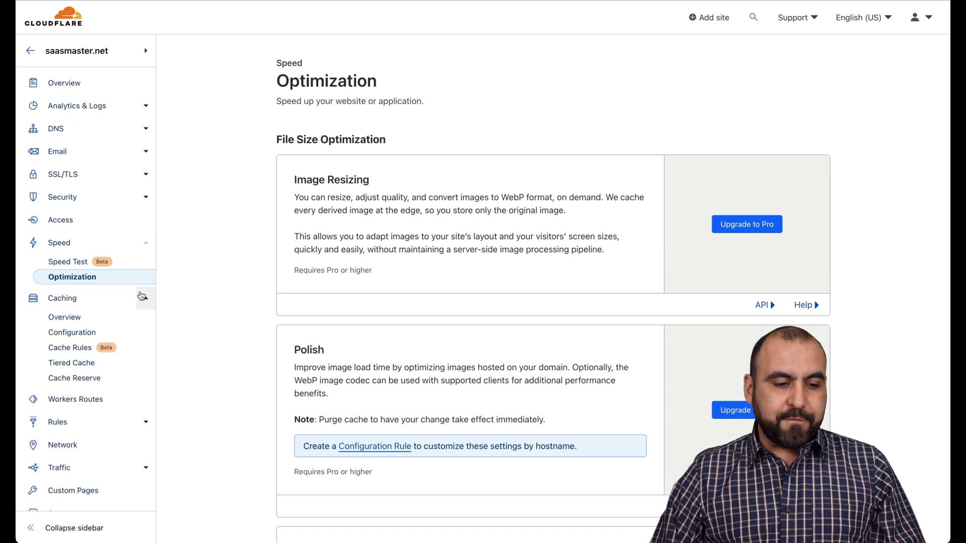
# - Review Caching Configuration: Purge Cache, Standard caching level and the 4-hour browser cache TTL
pyautogui.click(89, 334)
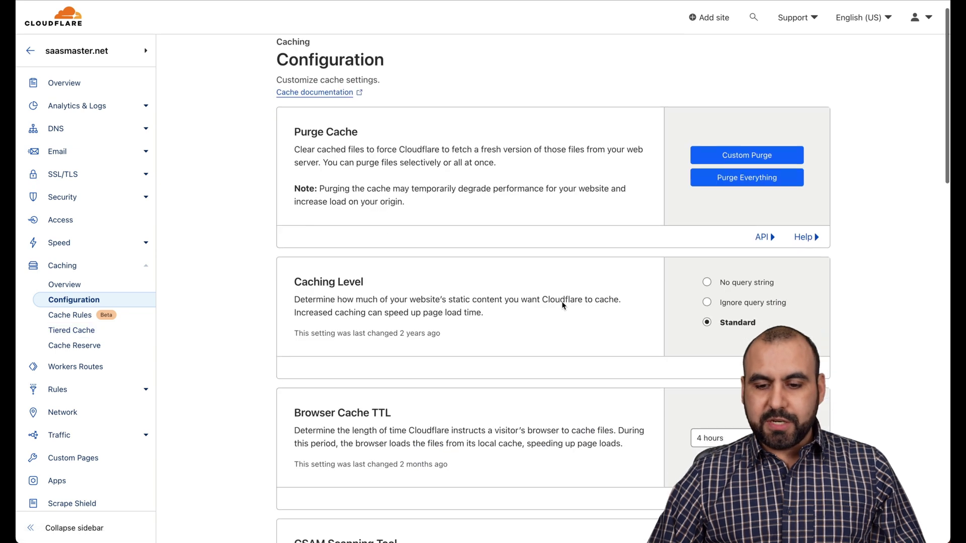
pyautogui.scroll(-3, 563, 304)
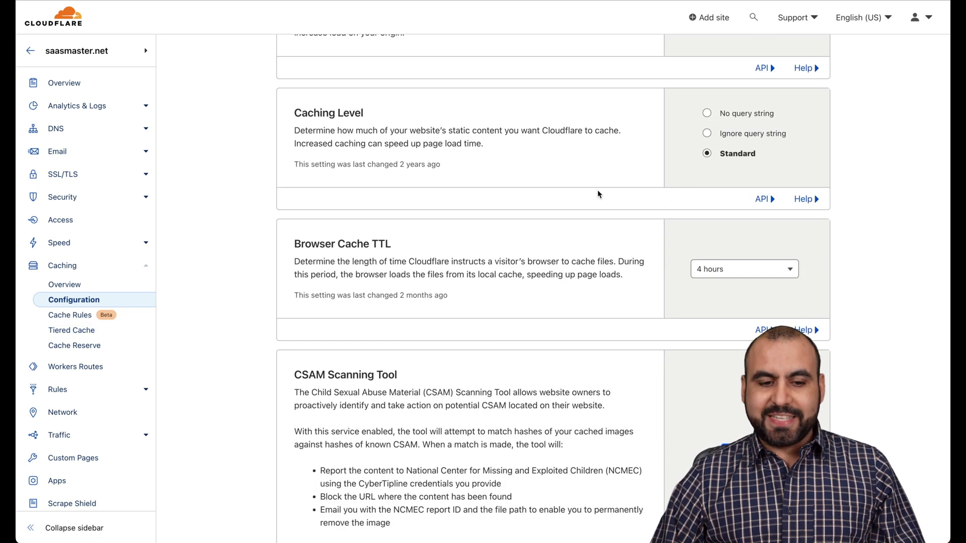
pyautogui.scroll(-2, 598, 194)
pyautogui.scroll(-1, 681, 216)
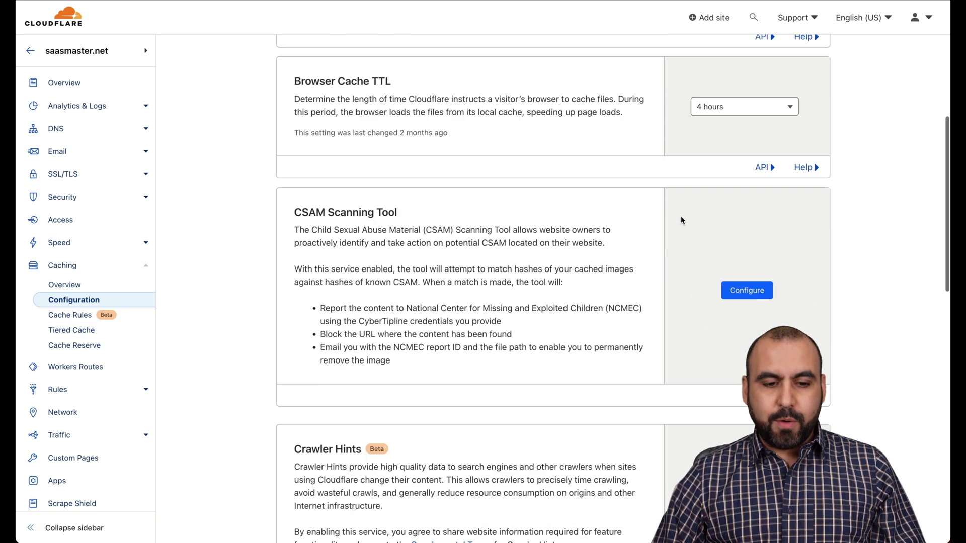
pyautogui.scroll(-3, 680, 220)
pyautogui.scroll(-3, 682, 234)
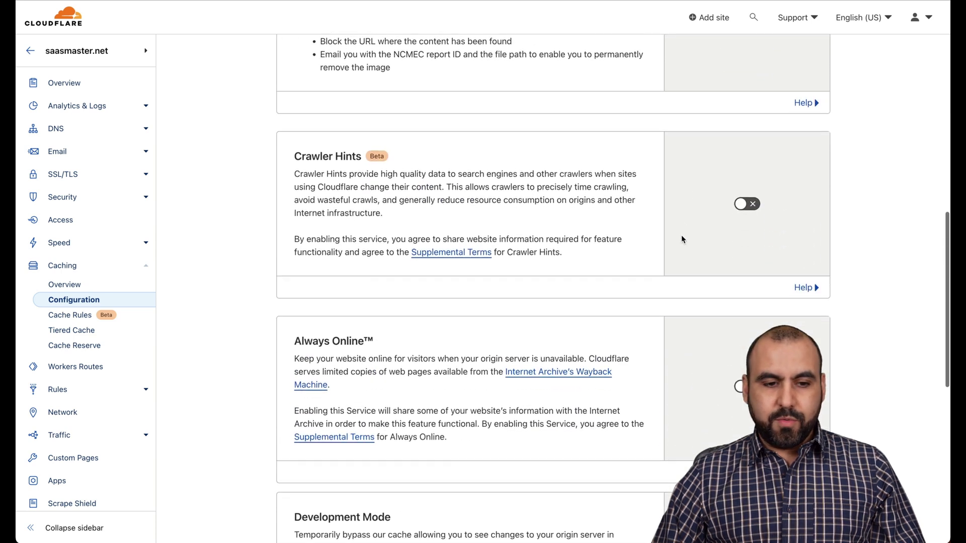
pyautogui.scroll(-2, 681, 237)
pyautogui.scroll(-4, 681, 237)
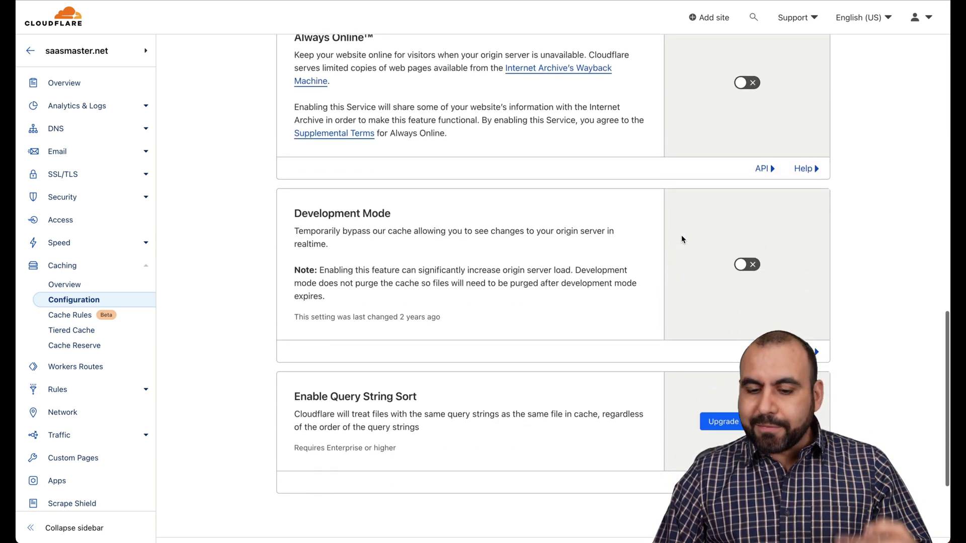
pyautogui.scroll(-2, 681, 238)
pyautogui.scroll(15, 681, 239)
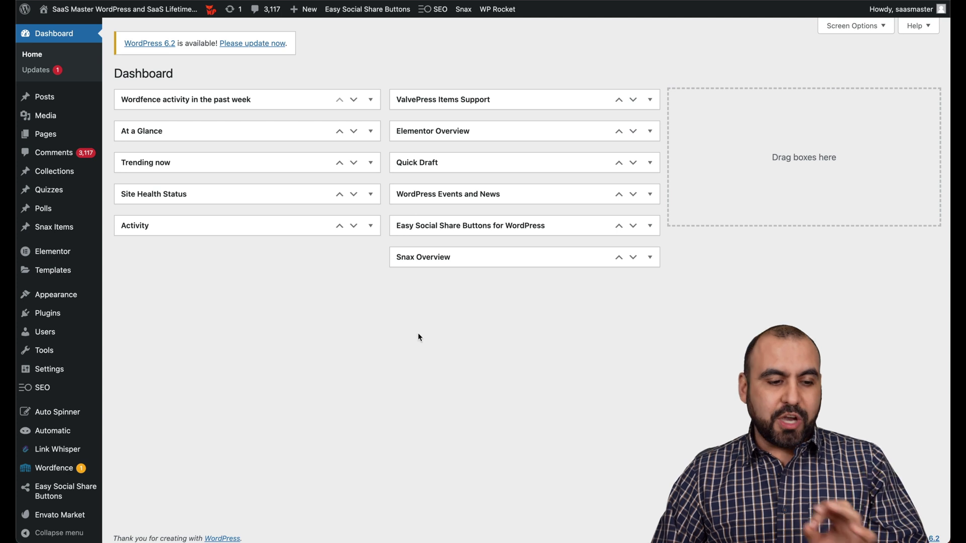
# - Bring up the Installed Plugins list and locate WP Rocket 3.13.1
pyautogui.click(47, 313)
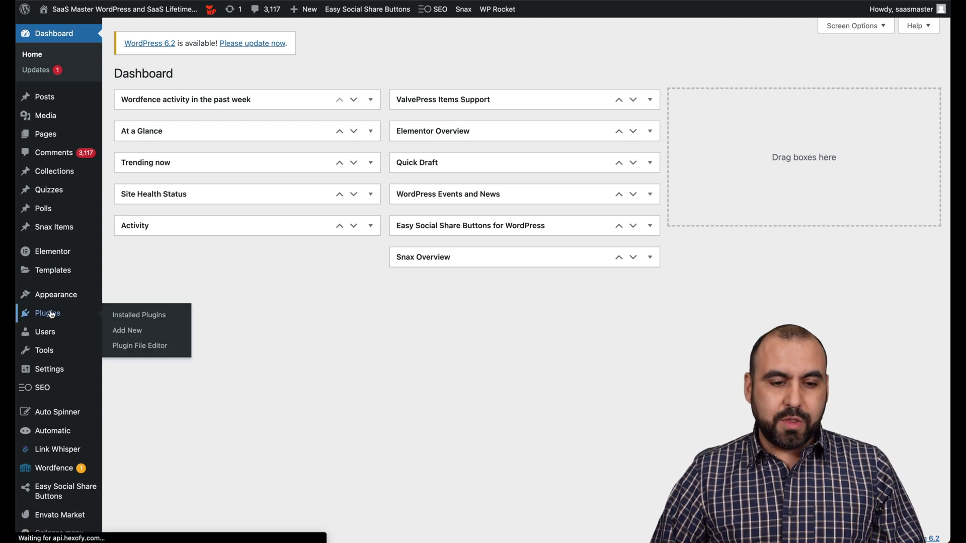
pyautogui.scroll(-3, 366, 327)
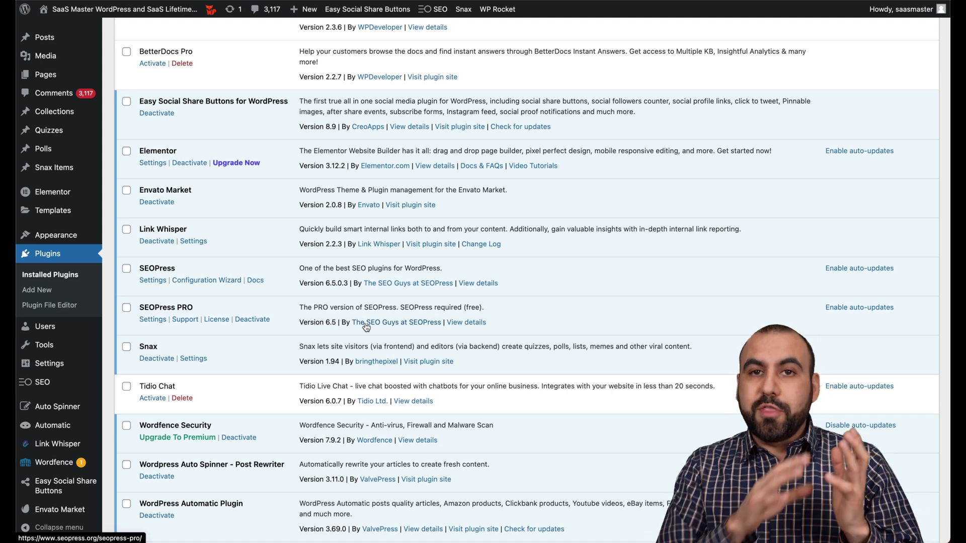
pyautogui.scroll(-4, 366, 327)
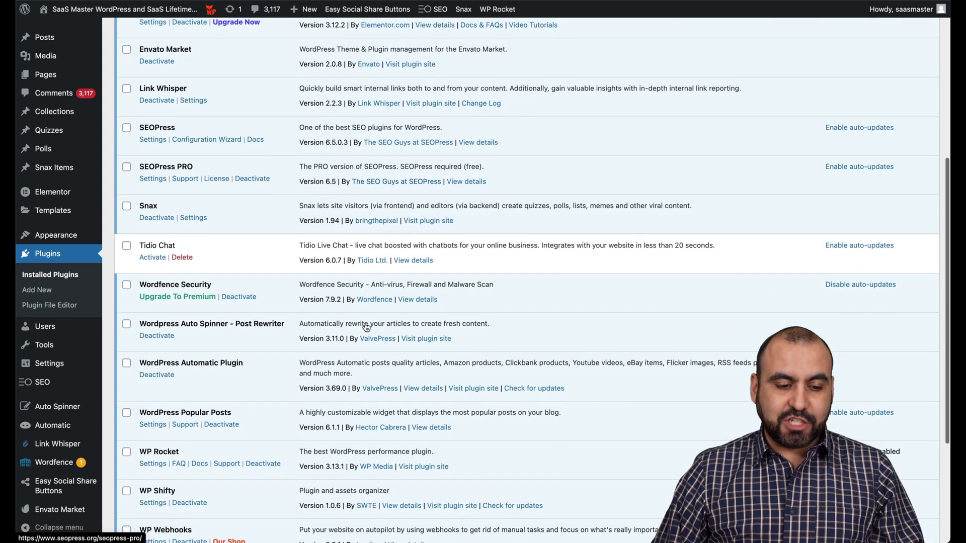
pyautogui.moveTo(143, 413); pyautogui.dragTo(190, 414)
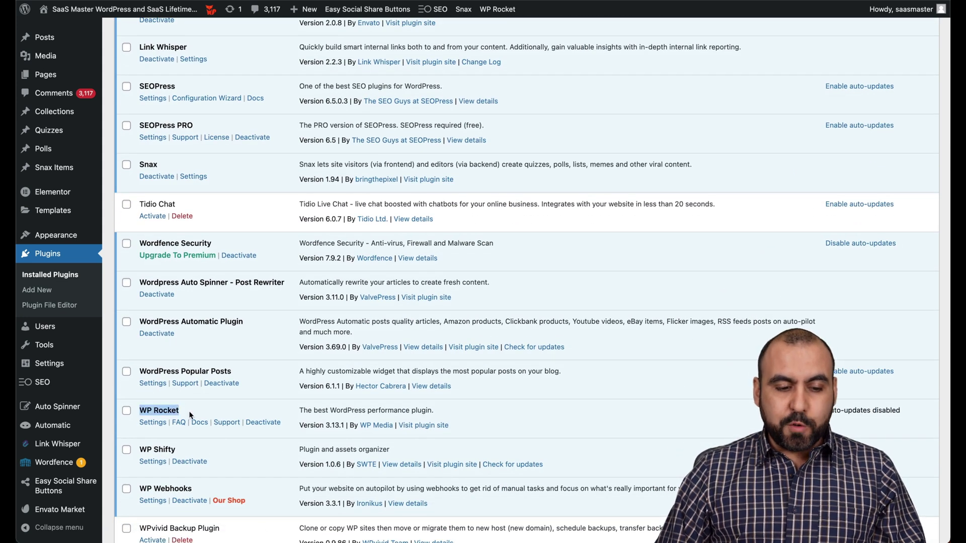
pyautogui.click(190, 415)
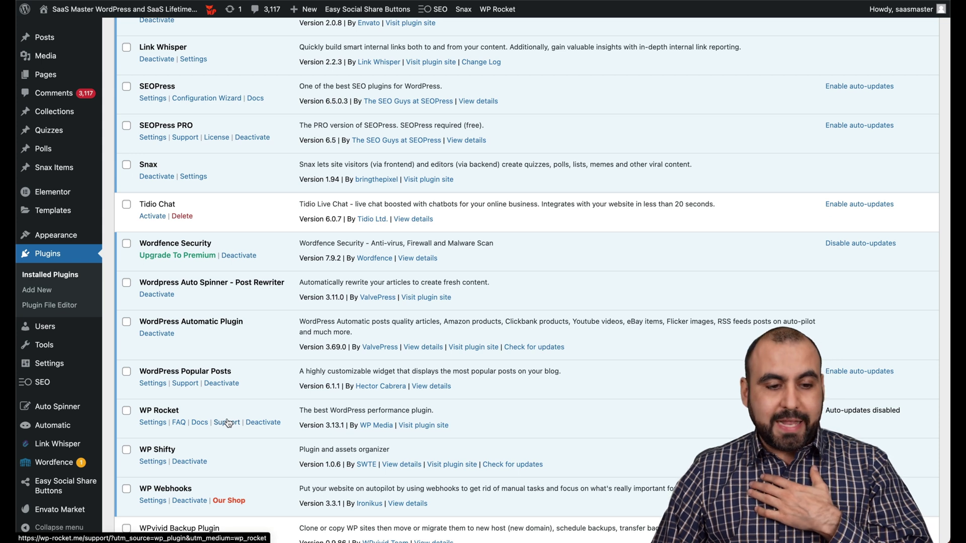
pyautogui.scroll(3, 228, 422)
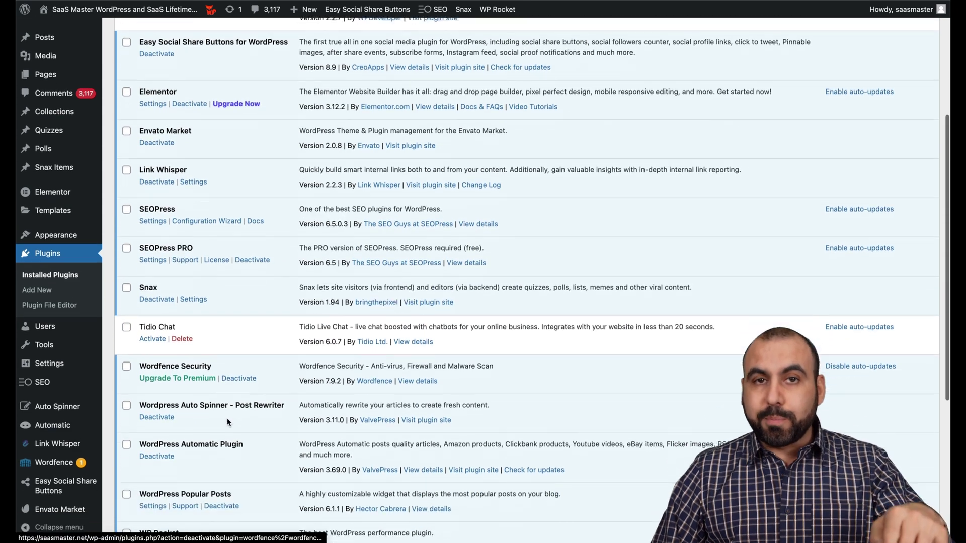
pyautogui.scroll(-5, 228, 420)
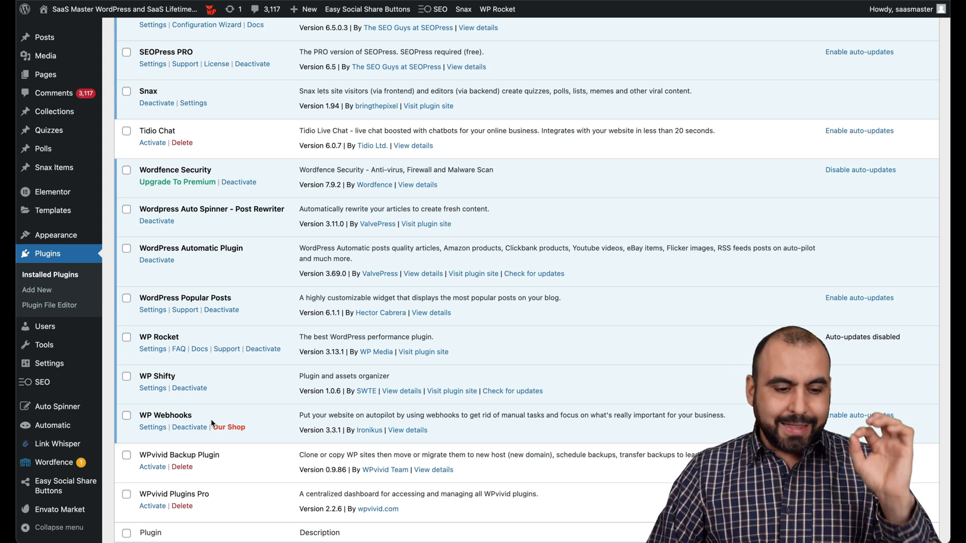
# - Visit the WP Webhooks page, then swipe back to Installed Plugins
pyautogui.click(151, 433)
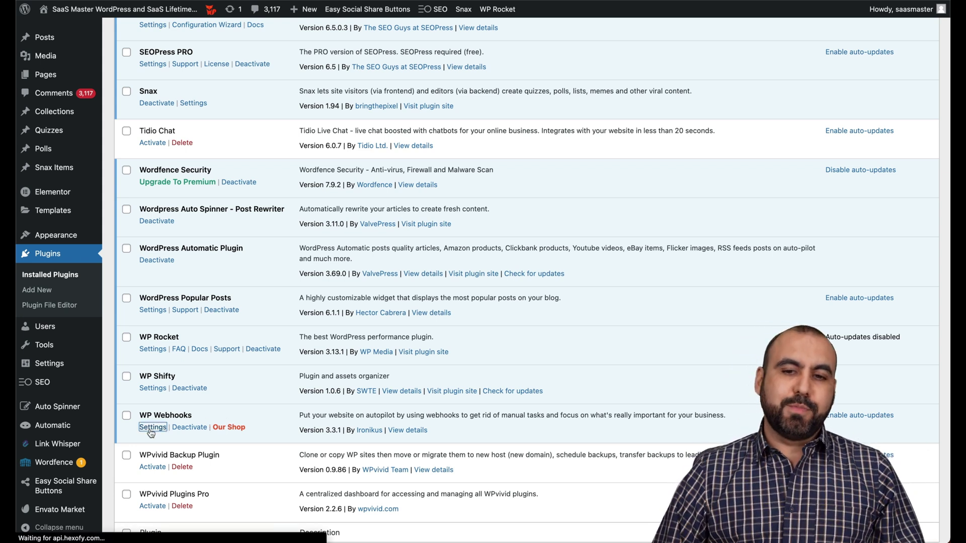
pyautogui.scroll(-2, 327, 373)
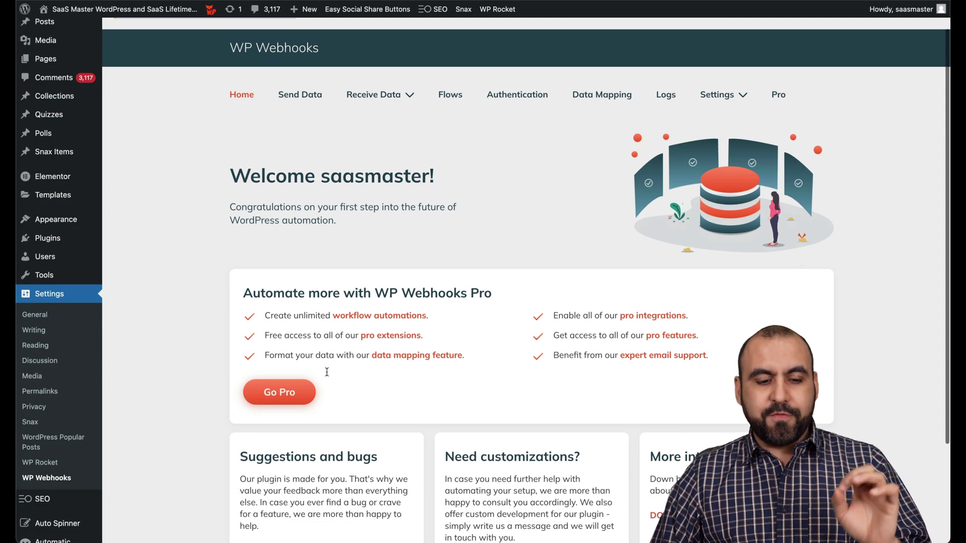
pyautogui.scroll(2, 322, 372)
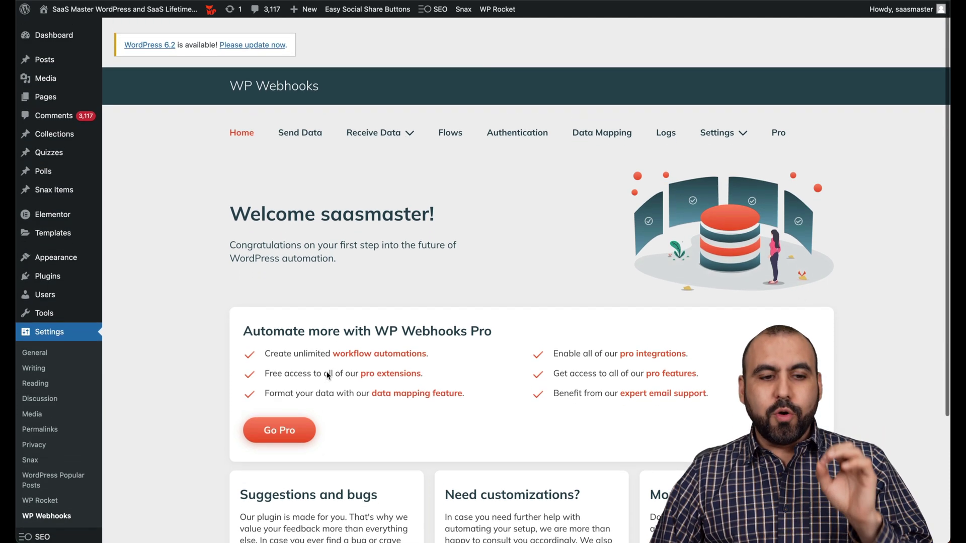
pyautogui.hscroll(-5, 282, 352)
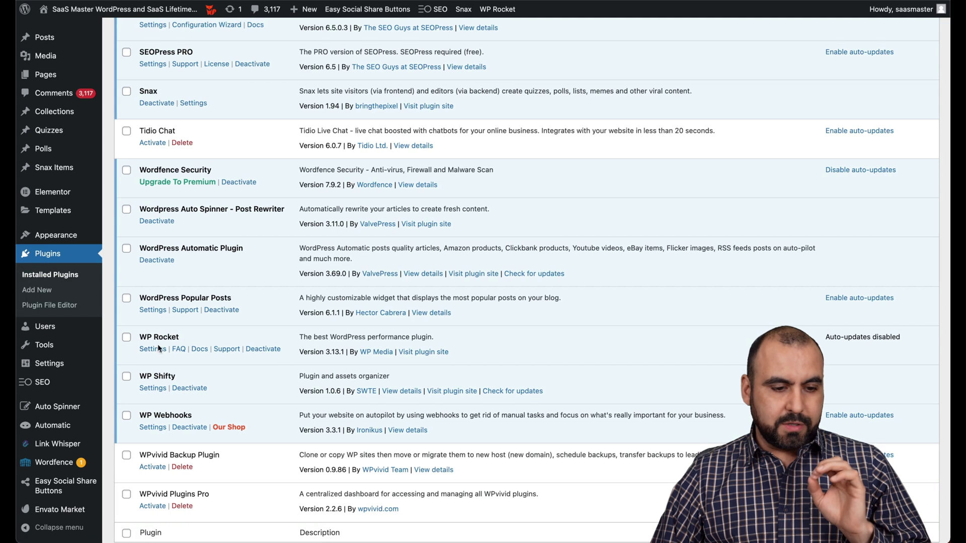
# - Open WP Rocket's settings, dismiss the Used CSS notice, and review the Cache tab
pyautogui.click(152, 349)
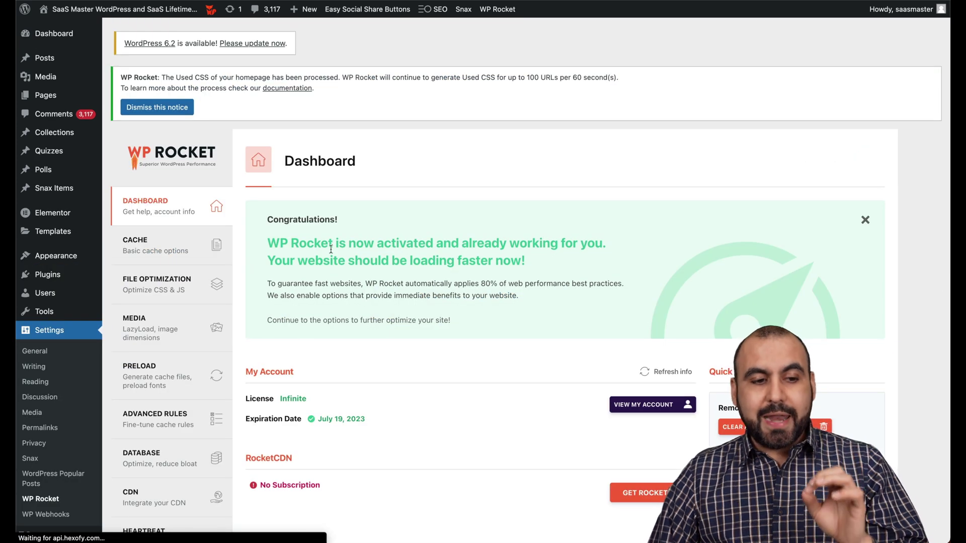
pyautogui.click(157, 107)
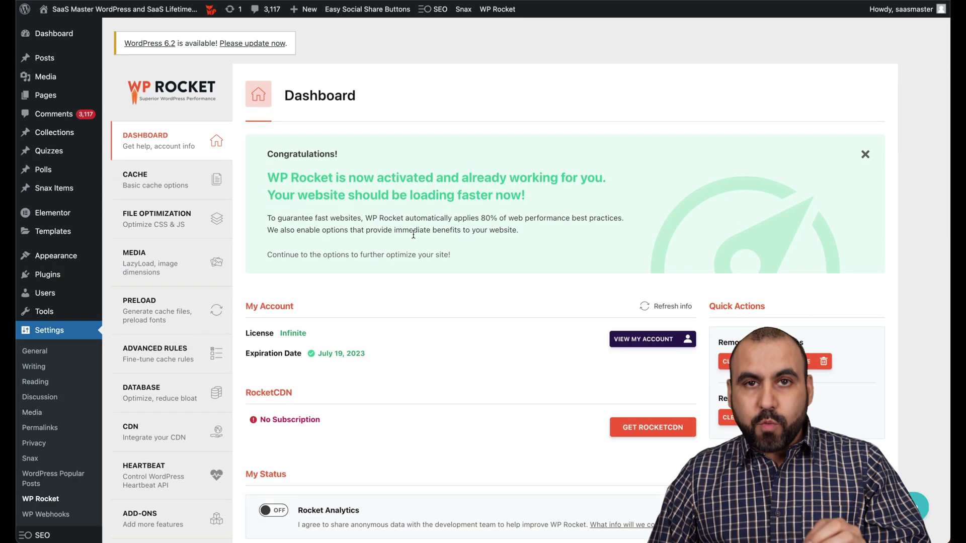
pyautogui.scroll(-1, 413, 234)
pyautogui.scroll(-1, 408, 259)
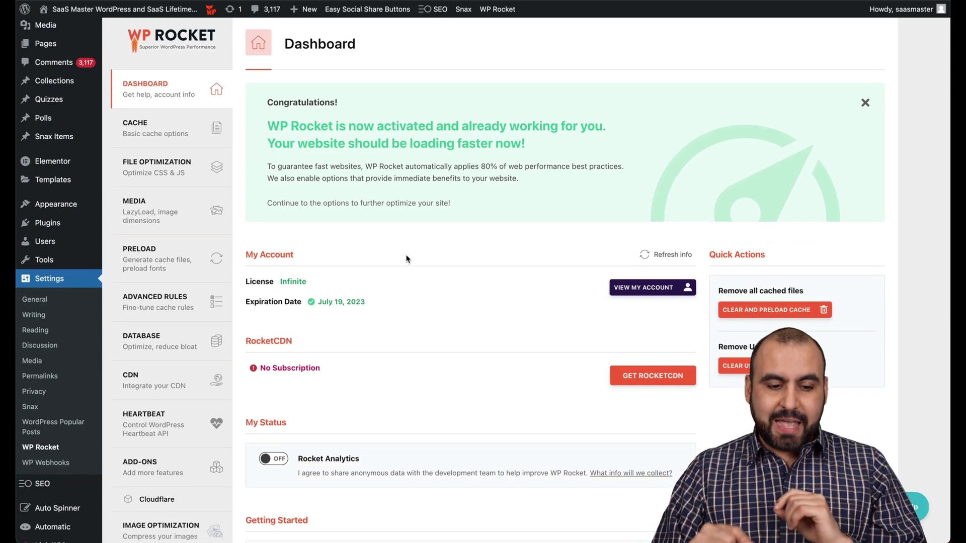
pyautogui.click(171, 132)
pyautogui.scroll(-4, 265, 212)
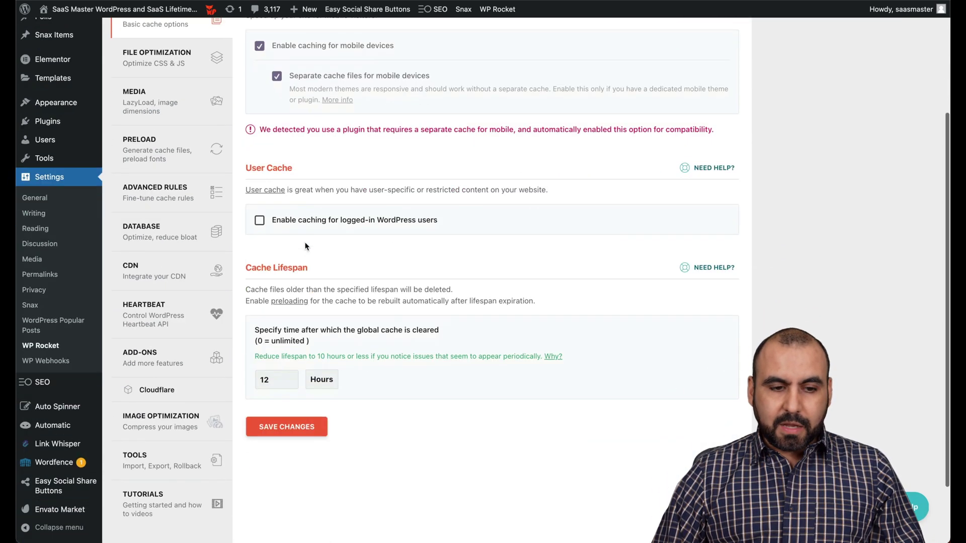
pyautogui.scroll(2, 168, 124)
# - Review File Optimization, confirming CSS minification and unused-CSS removal are enabled
pyautogui.click(168, 125)
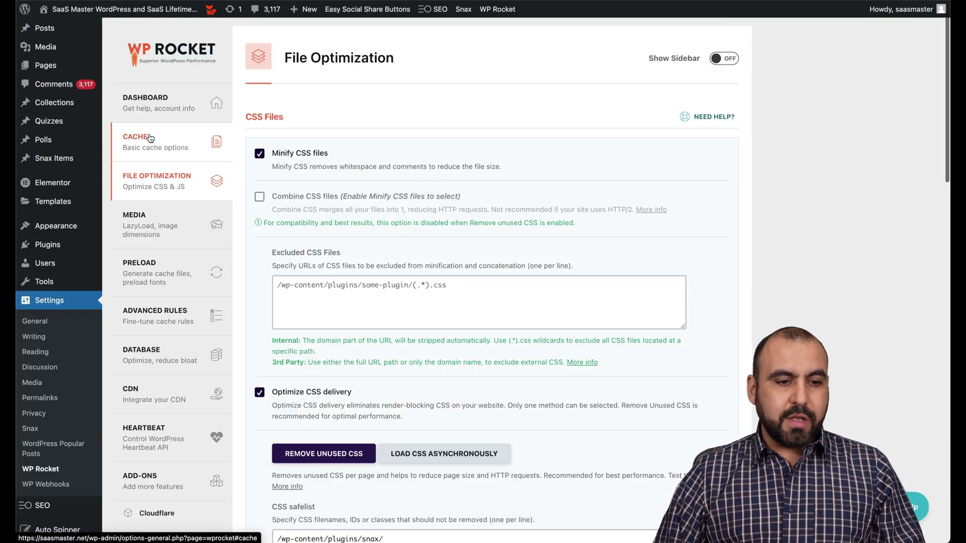
pyautogui.scroll(-3, 393, 283)
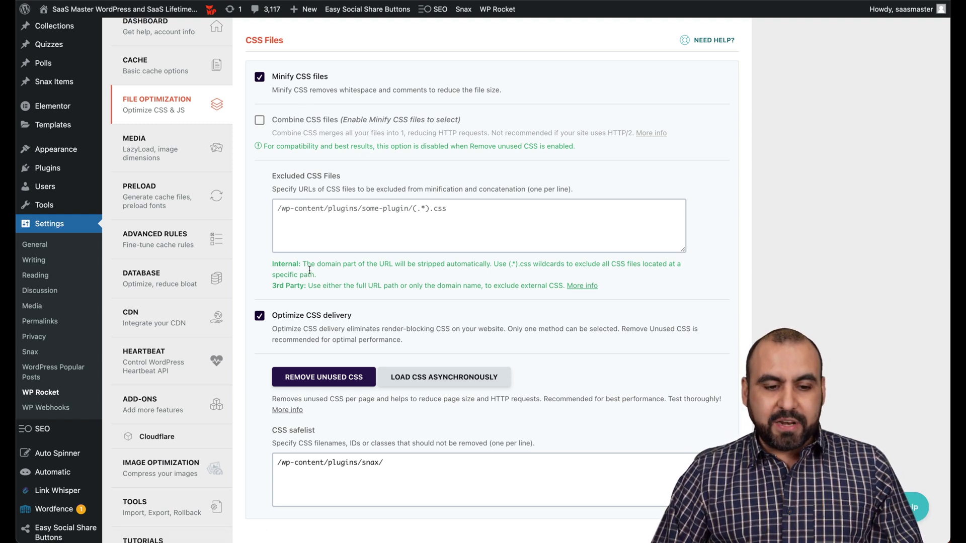
pyautogui.scroll(-10, 315, 302)
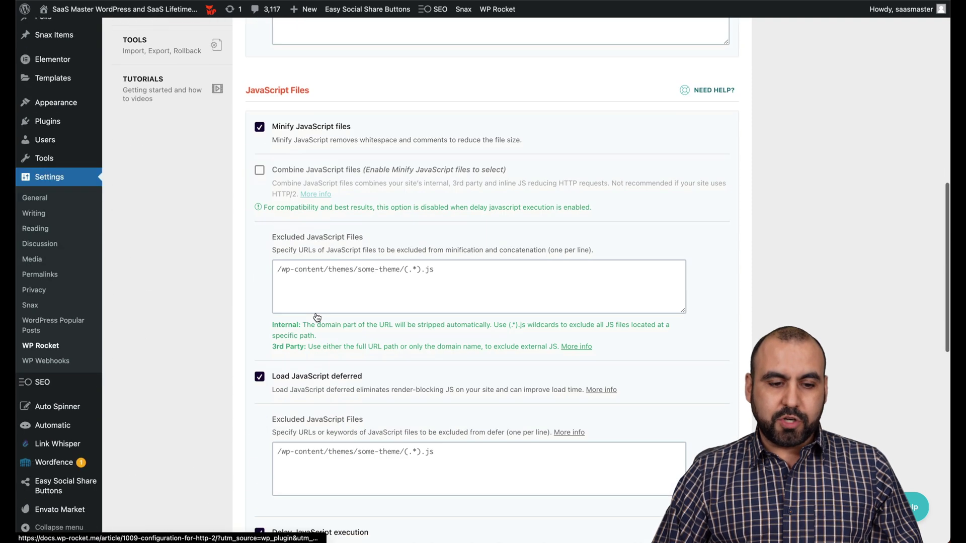
pyautogui.scroll(-12, 317, 317)
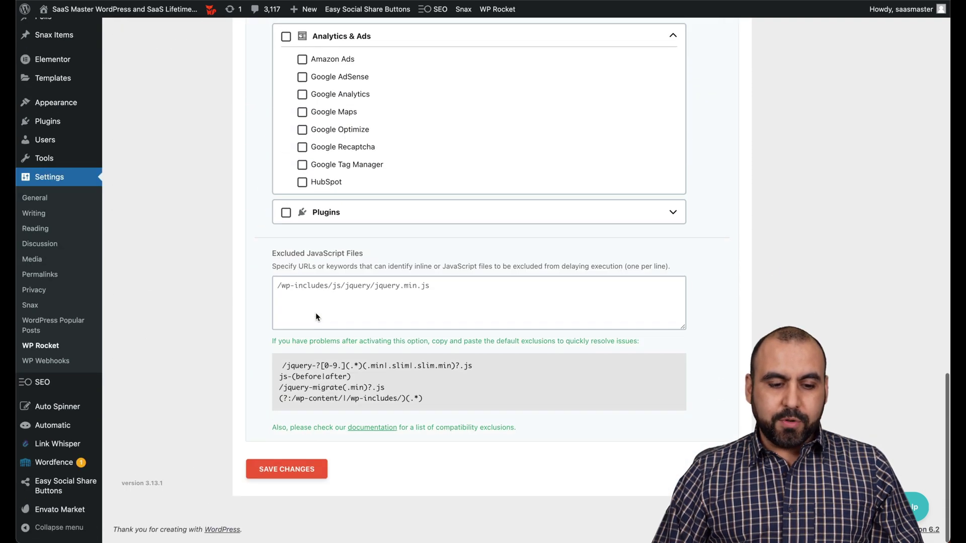
pyautogui.scroll(15, 315, 313)
pyautogui.scroll(-6, 316, 312)
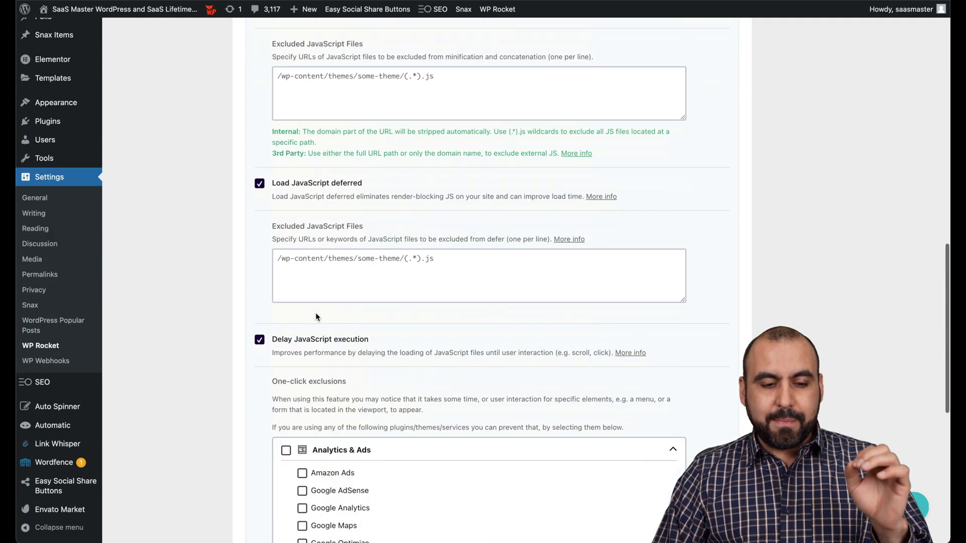
pyautogui.scroll(-6, 316, 315)
pyautogui.scroll(1, 302, 123)
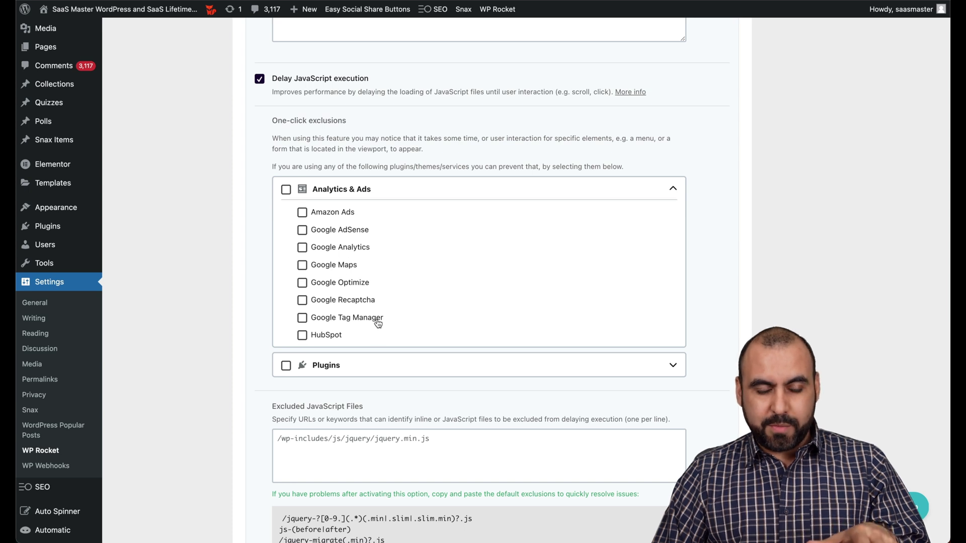
pyautogui.scroll(20, 378, 324)
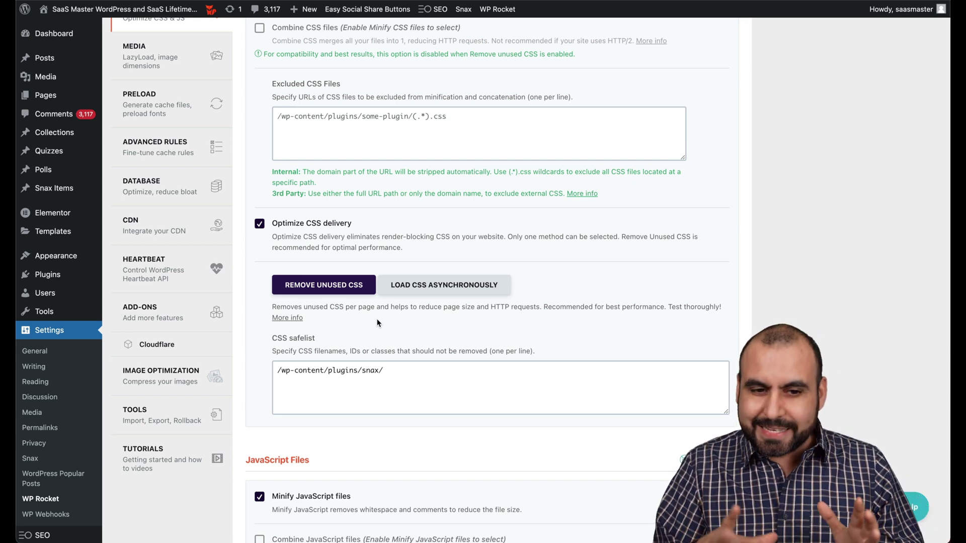
pyautogui.scroll(5, 379, 323)
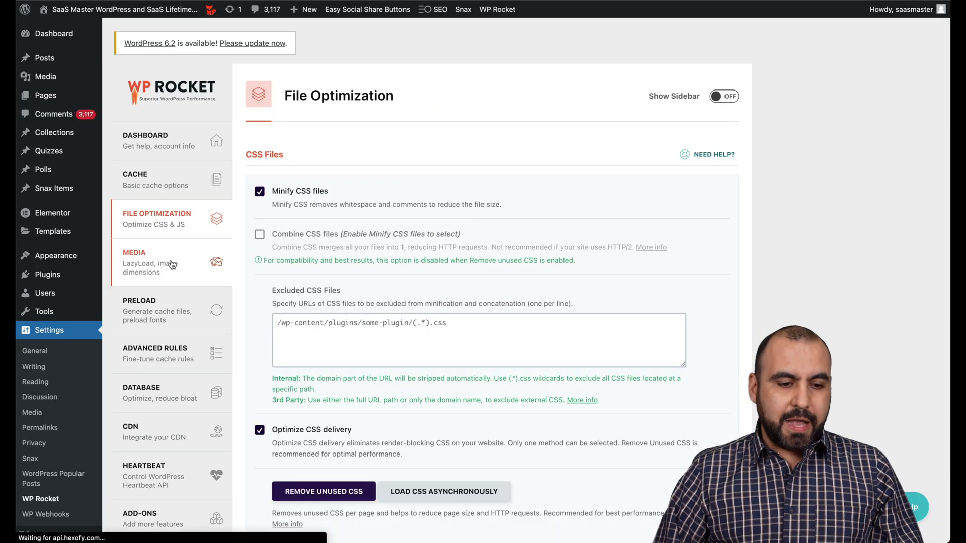
pyautogui.click(172, 265)
# - Check Preload settings: cache and link preloading enabled, /author/(.*) excluded
pyautogui.scroll(-3, 205, 220)
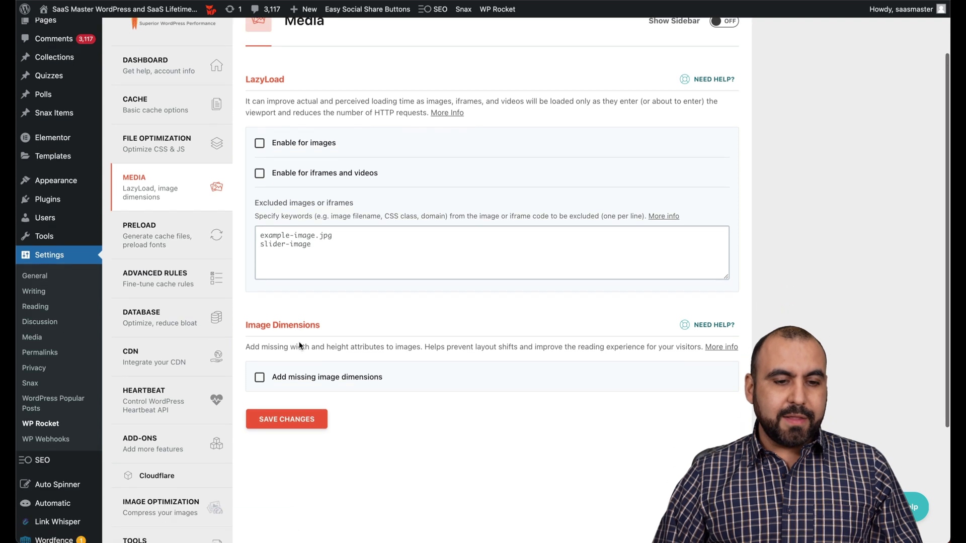
pyautogui.click(205, 220)
pyautogui.scroll(-3, 322, 121)
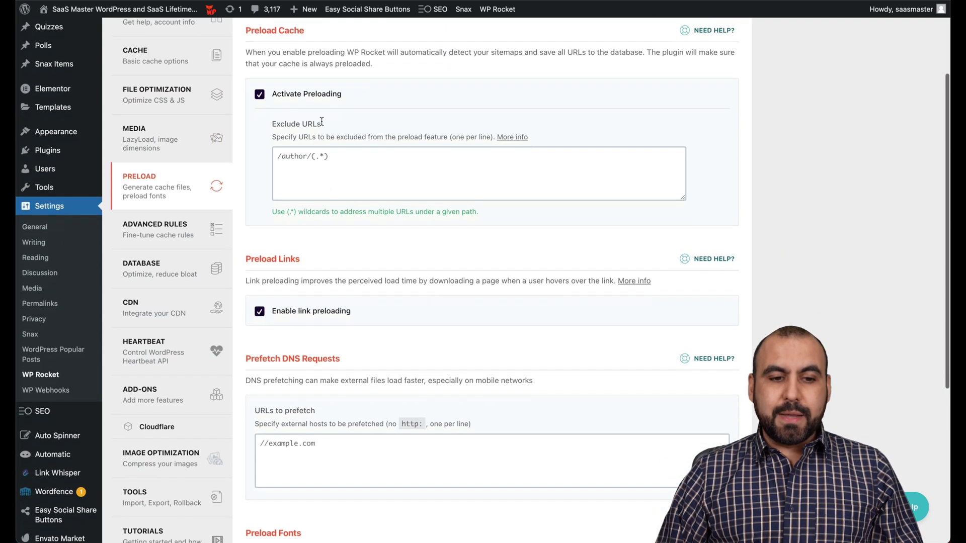
pyautogui.scroll(-3, 290, 249)
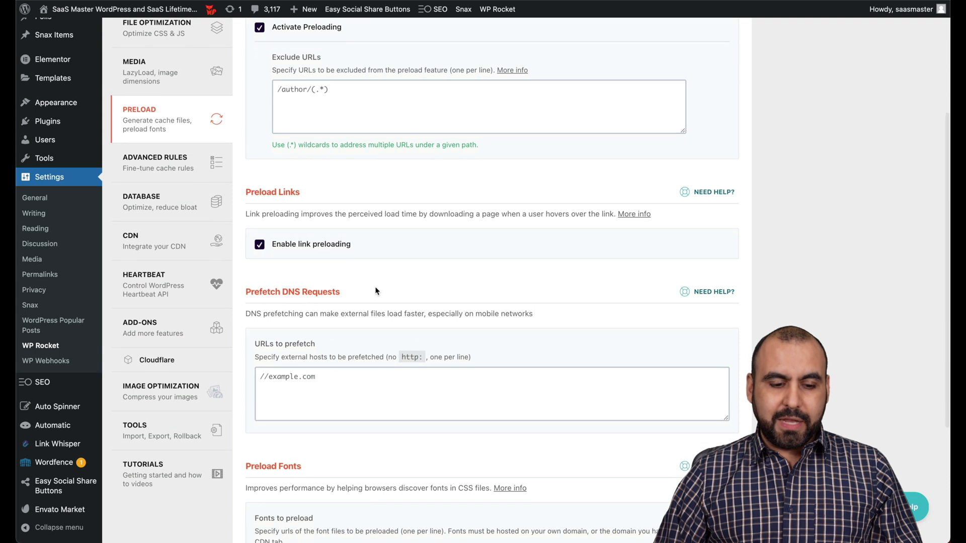
pyautogui.scroll(-5, 376, 286)
pyautogui.scroll(10, 376, 286)
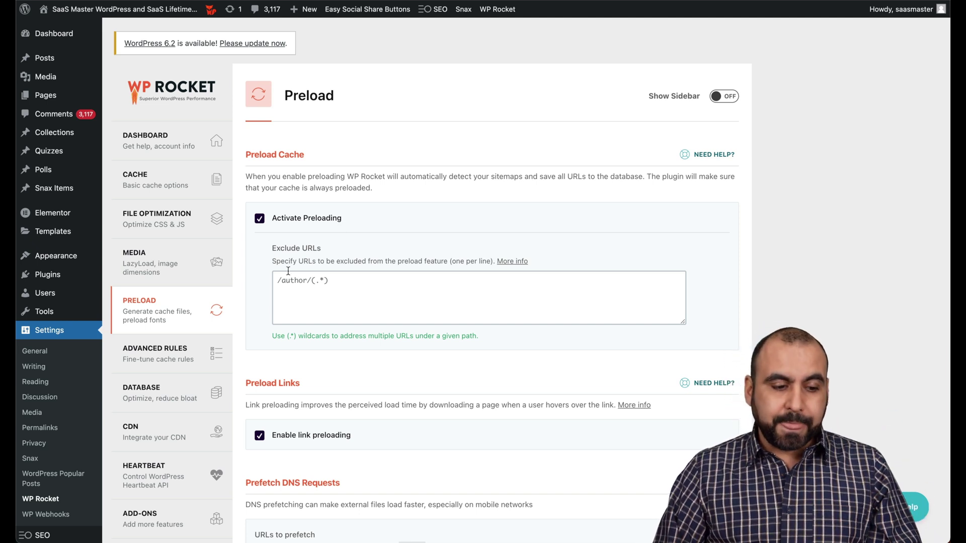
pyautogui.scroll(-3, 239, 329)
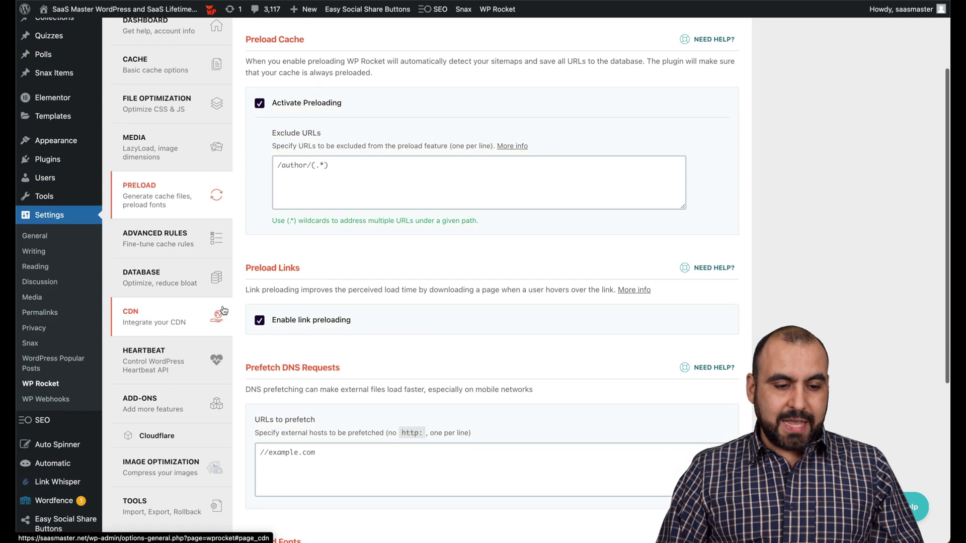
# - Check the CNAME address in WP Rocket's CDN settings
pyautogui.click(173, 312)
pyautogui.scroll(-4, 235, 402)
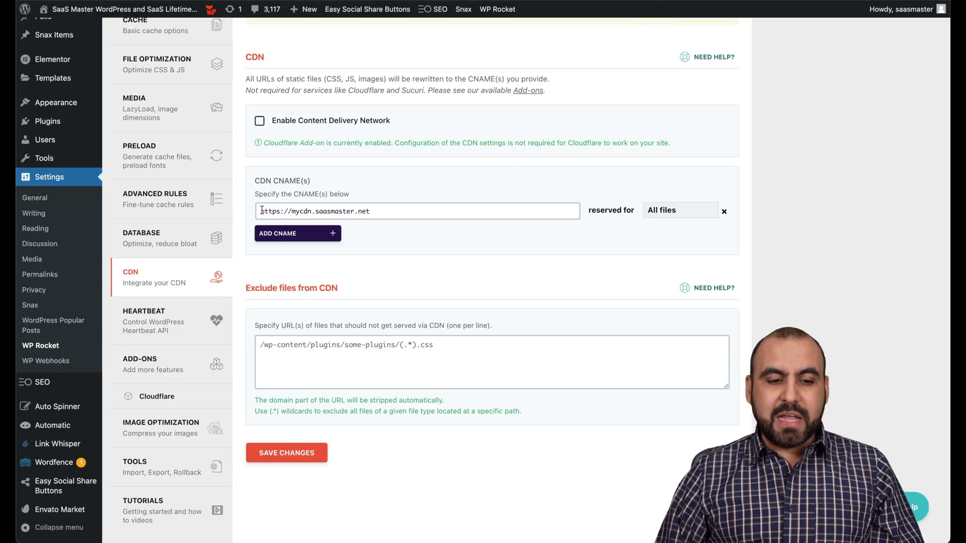
pyautogui.moveTo(262, 211); pyautogui.dragTo(502, 209)
pyautogui.click(502, 209)
pyautogui.scroll(2, 500, 302)
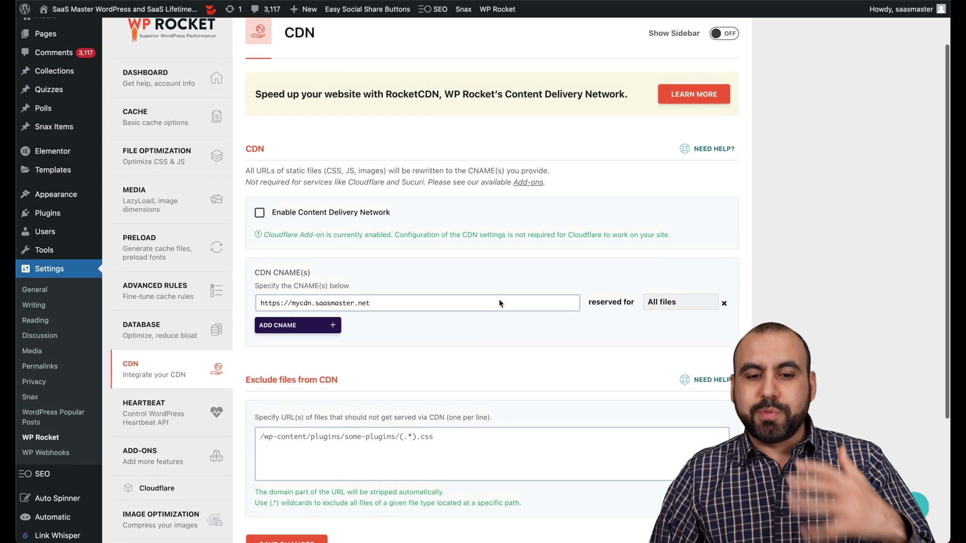
pyautogui.scroll(1, 501, 303)
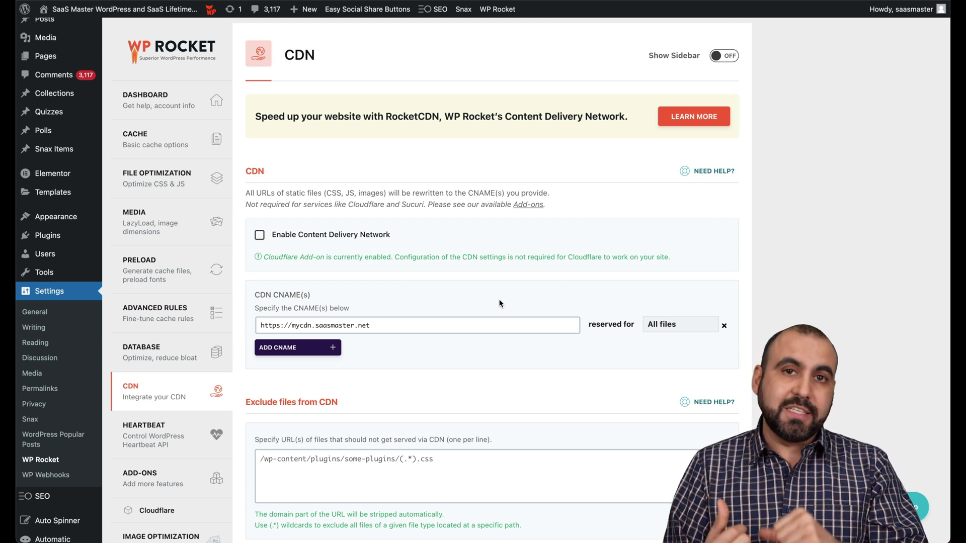
# - Review Add-ons: Cloudflare enabled, Varnish and WebP Compatibility off
pyautogui.scroll(-3, 501, 303)
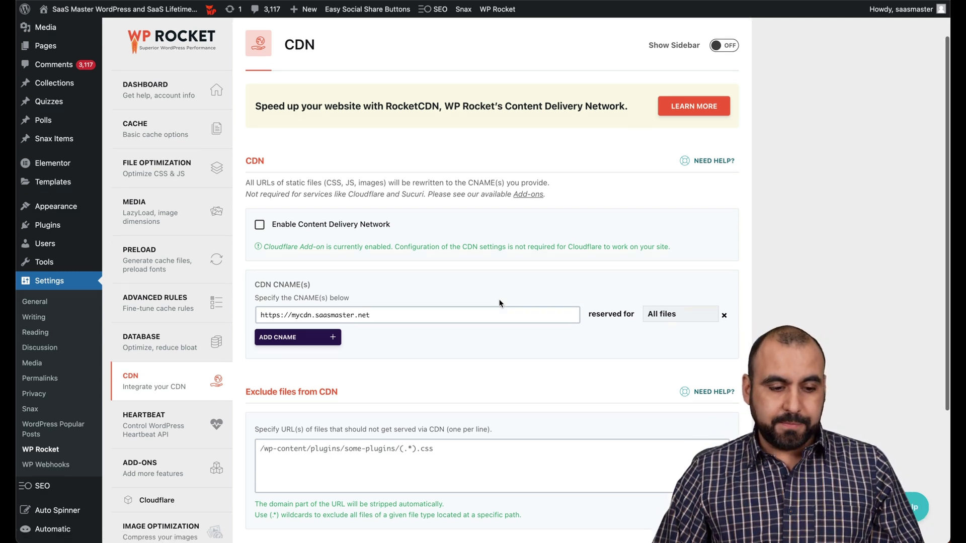
pyautogui.click(169, 375)
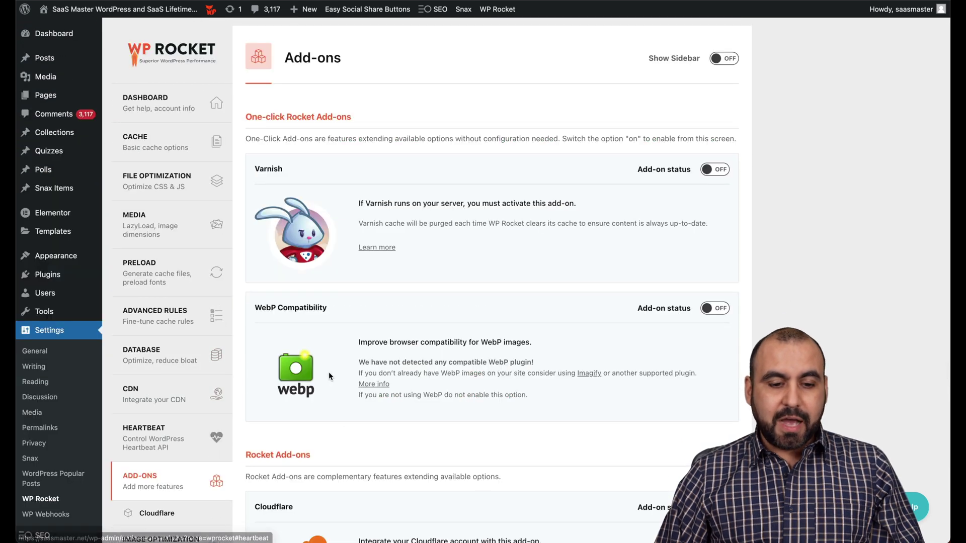
pyautogui.scroll(-5, 352, 434)
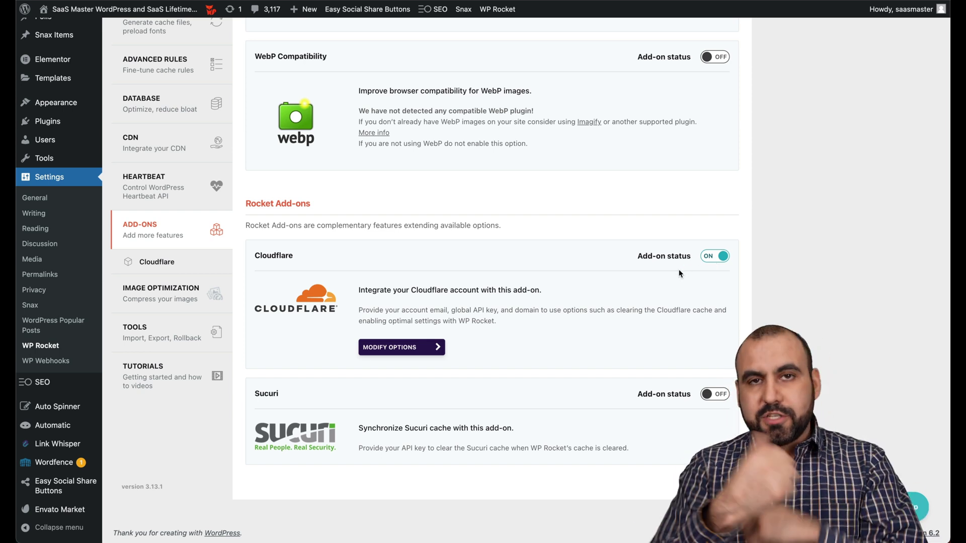
pyautogui.scroll(6, 562, 252)
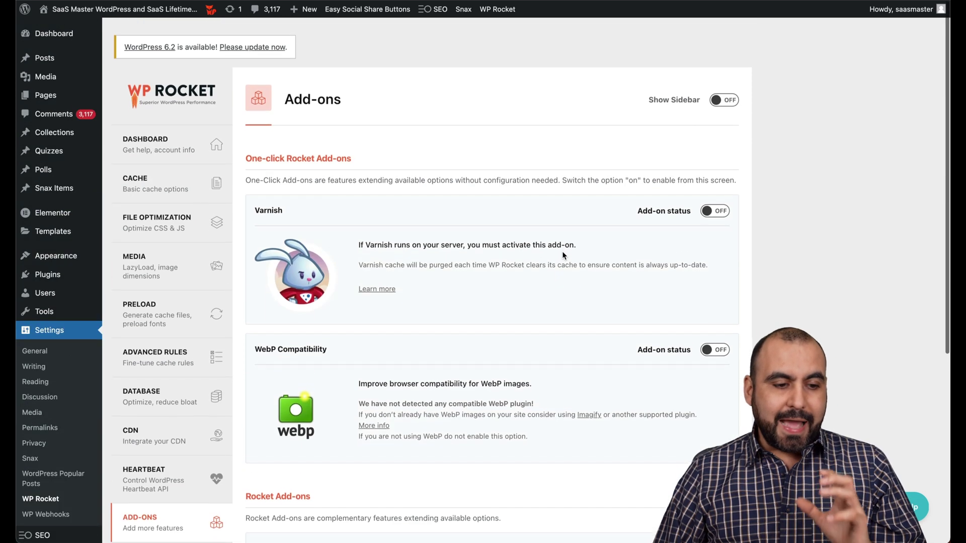
# - Deactivate Wordfence Security, keeping all its tables and data
pyautogui.click(47, 275)
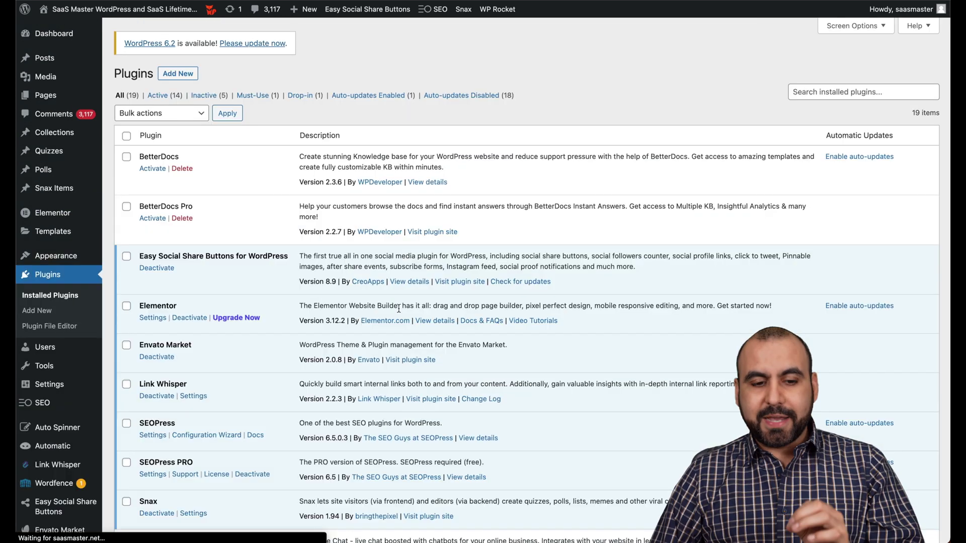
pyautogui.scroll(-5, 417, 362)
pyautogui.scroll(-4, 417, 361)
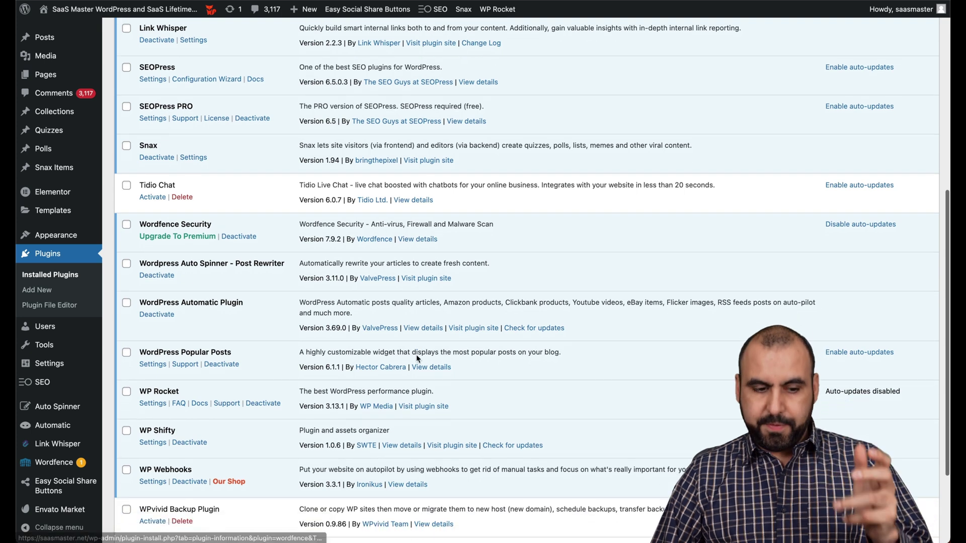
pyautogui.scroll(-2, 416, 354)
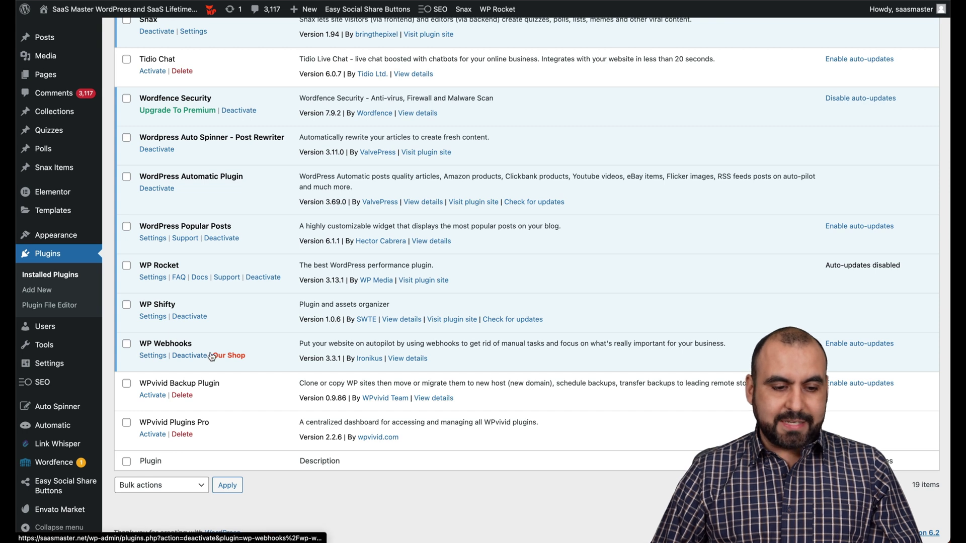
pyautogui.scroll(1, 191, 358)
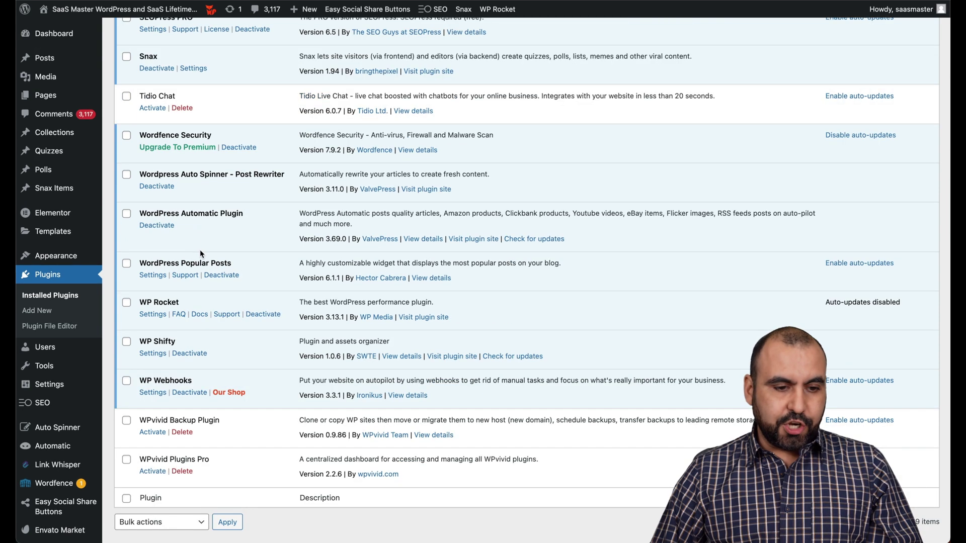
pyautogui.click(236, 146)
pyautogui.click(418, 346)
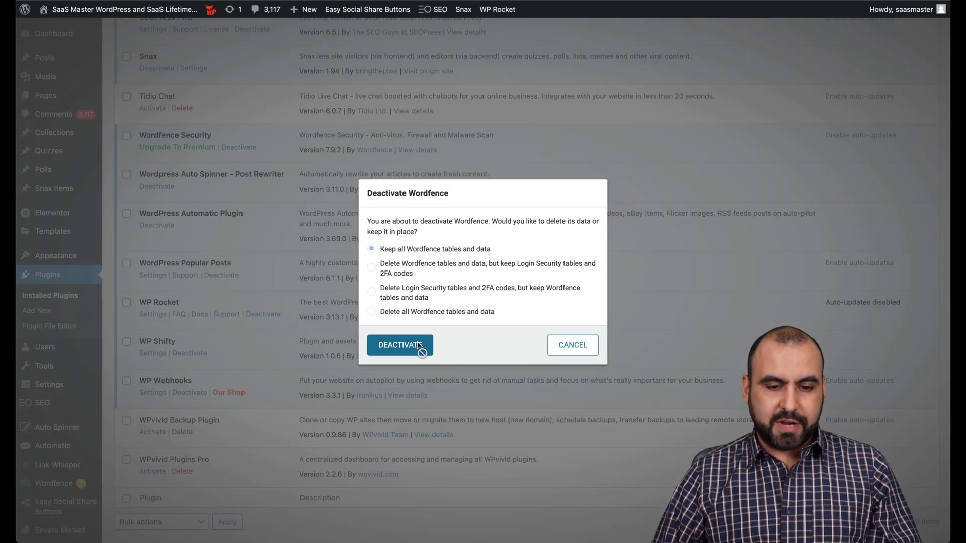
# - Open WP Shifty's scenarios page from its Settings link
pyautogui.scroll(-6, 297, 446)
pyautogui.scroll(-5, 297, 447)
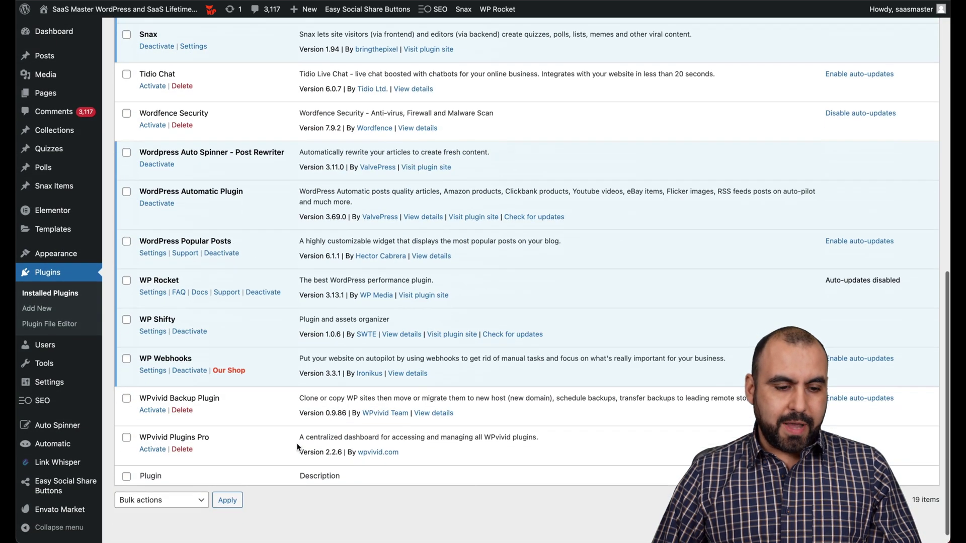
pyautogui.click(160, 317)
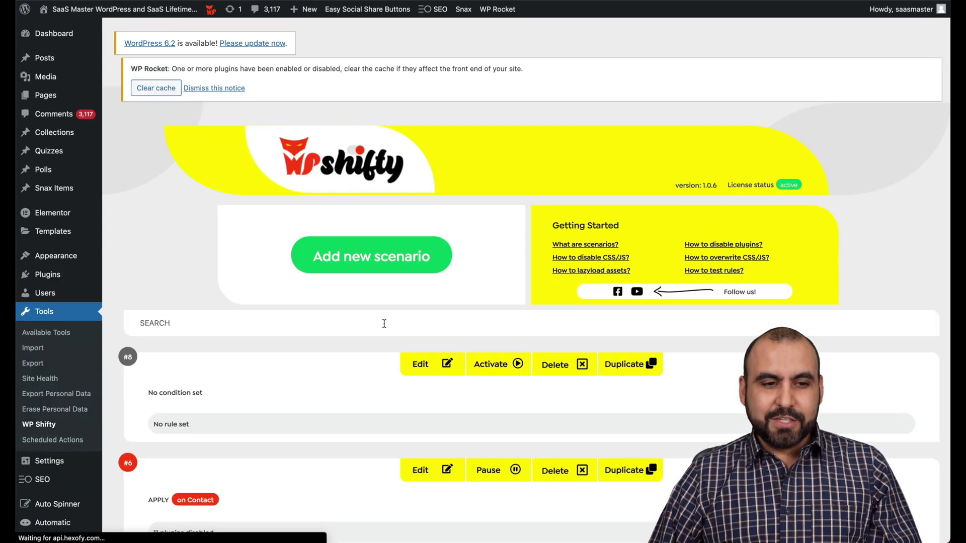
# - Dismiss the WP Rocket cache notice and edit scenario #2 (on frontpage)
pyautogui.click(214, 88)
pyautogui.scroll(-3, 496, 327)
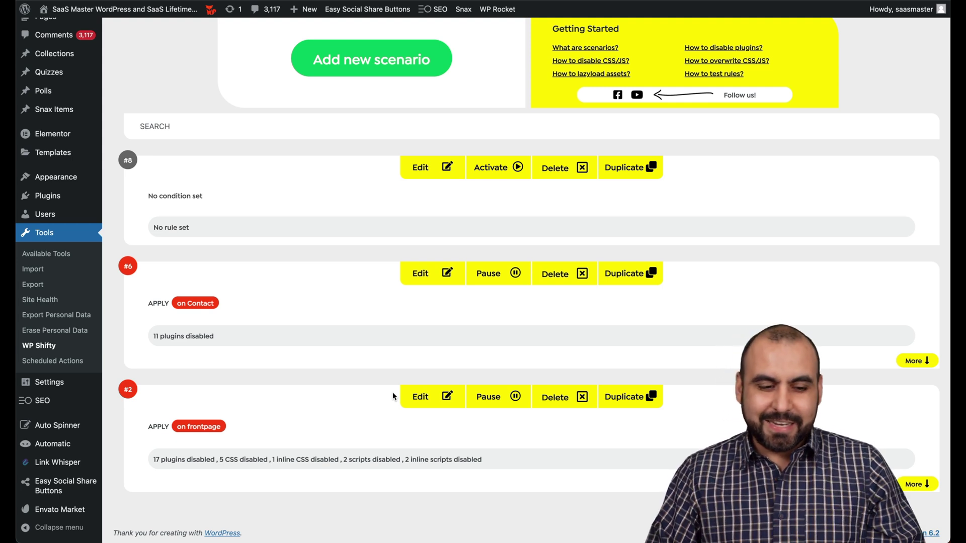
pyautogui.moveTo(175, 430); pyautogui.dragTo(219, 426)
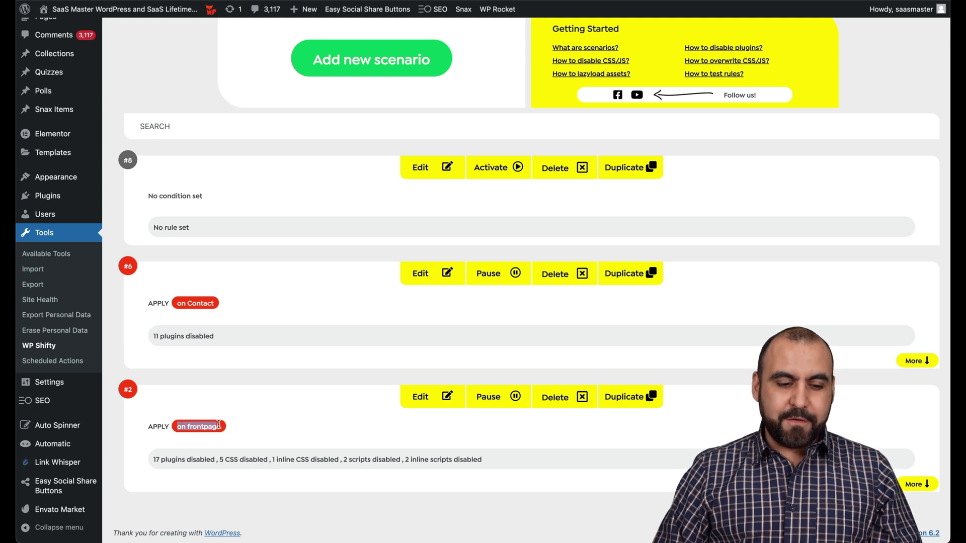
pyautogui.click(431, 396)
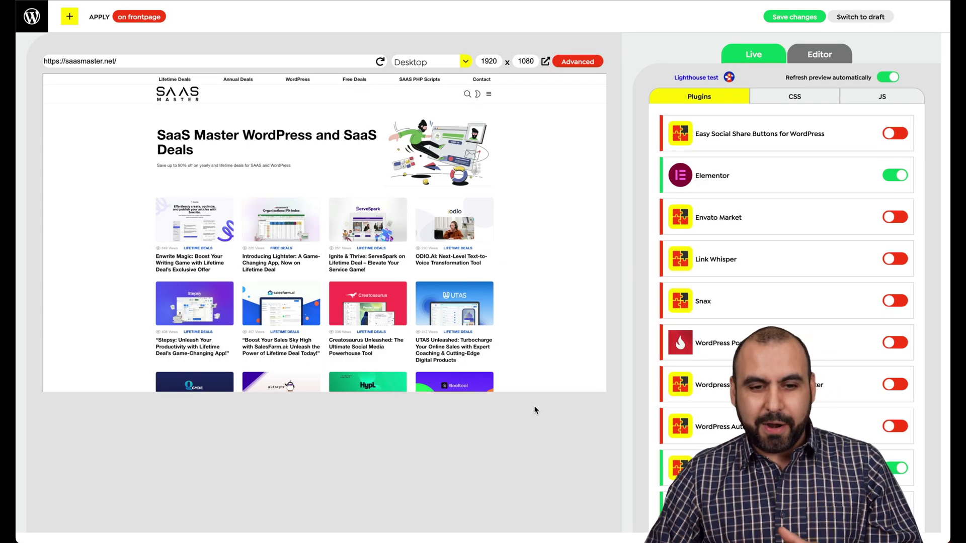
pyautogui.scroll(-6, 322, 336)
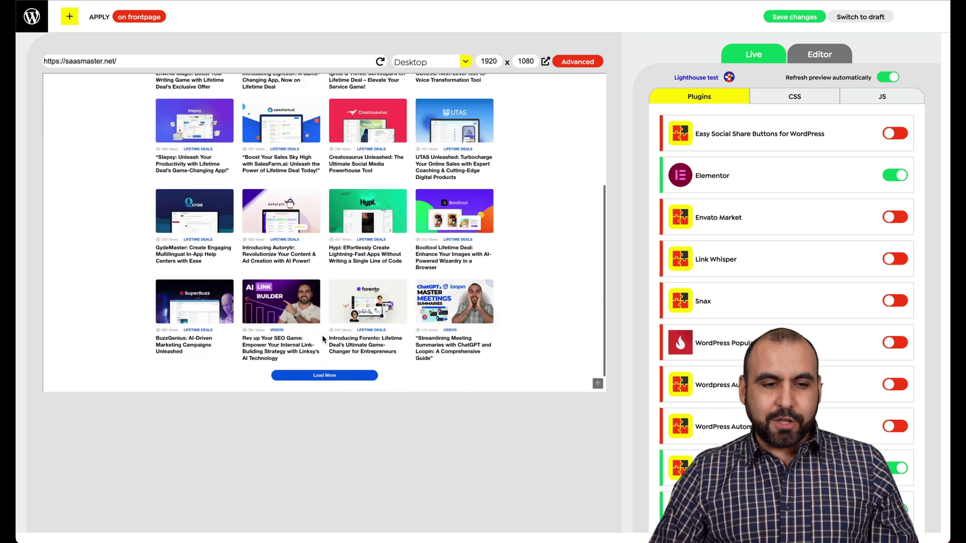
pyautogui.scroll(5, 322, 335)
pyautogui.scroll(1, 322, 335)
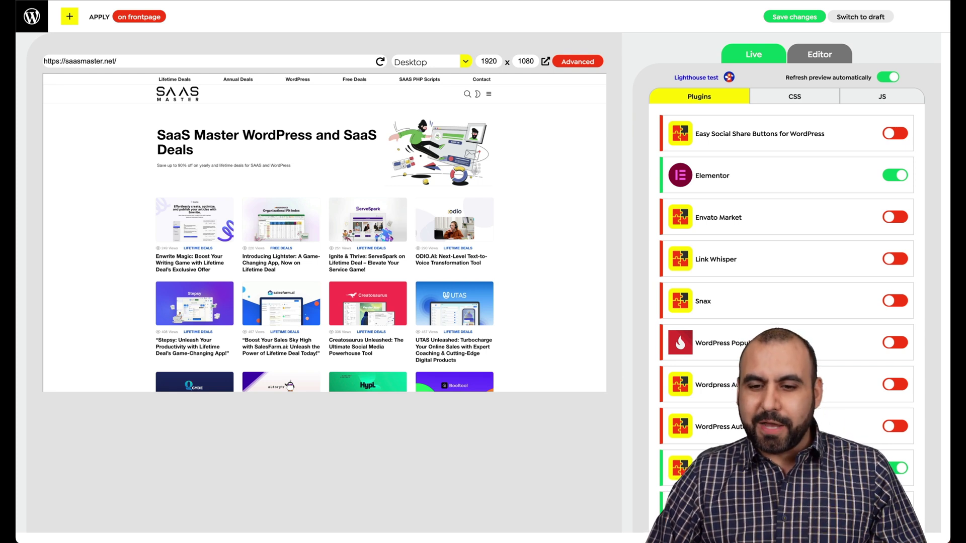
pyautogui.click(896, 176)
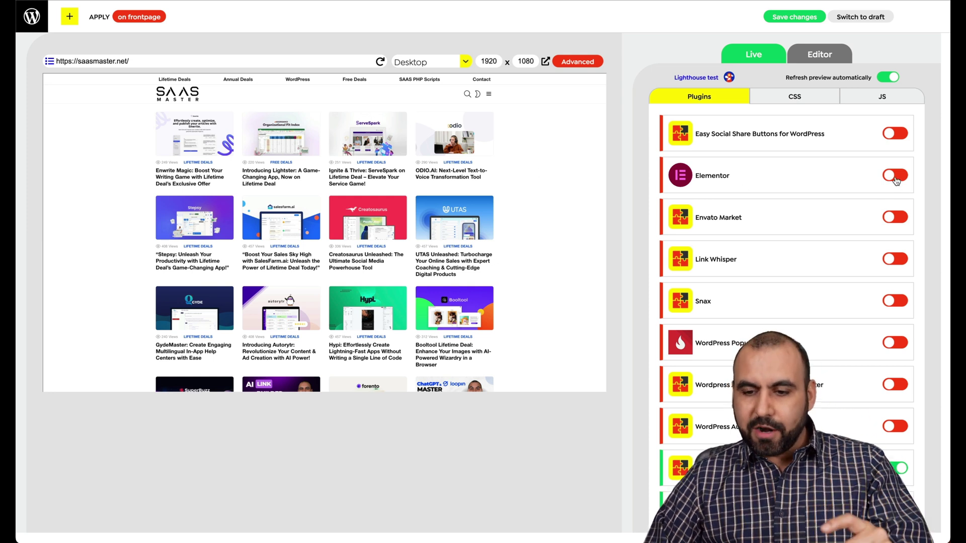
pyautogui.click(896, 177)
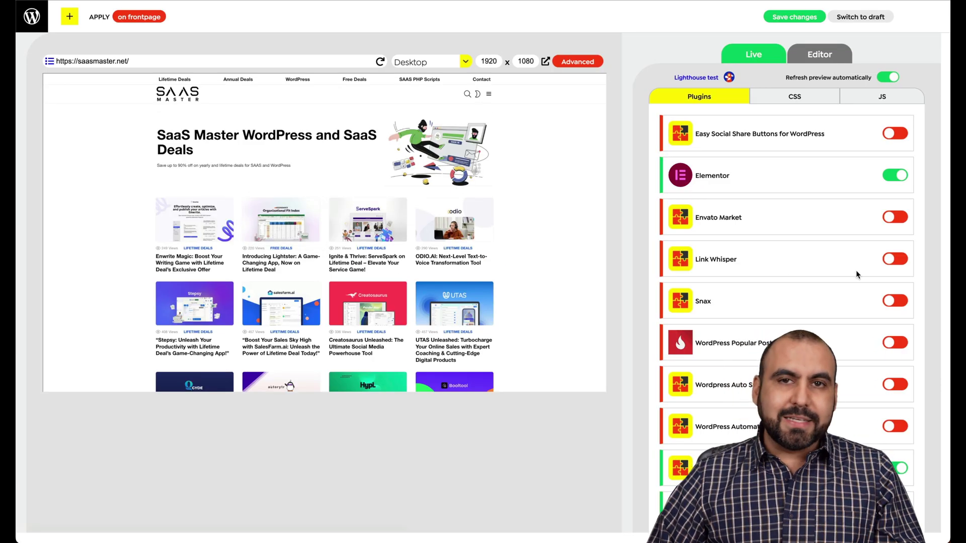
pyautogui.scroll(-3, 857, 274)
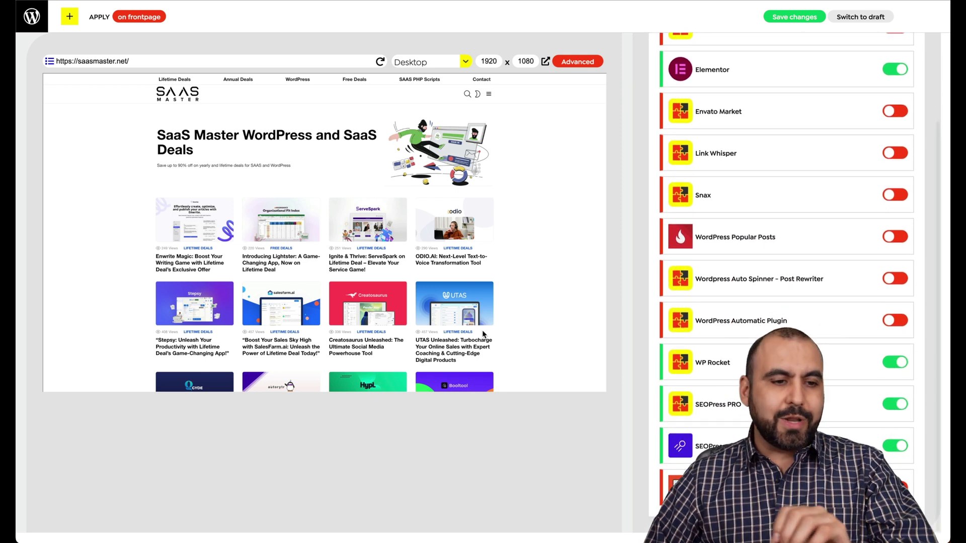
pyautogui.scroll(5, 800, 231)
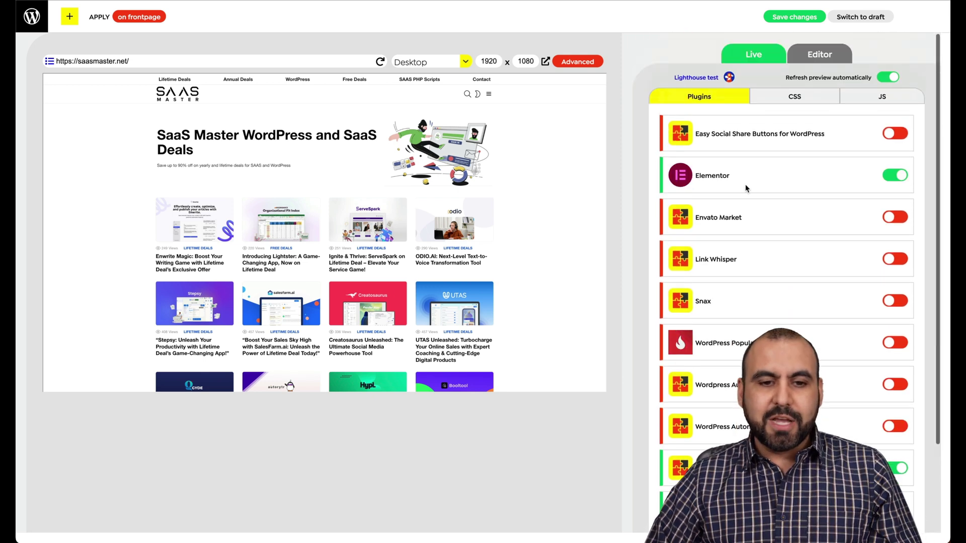
pyautogui.click(467, 61)
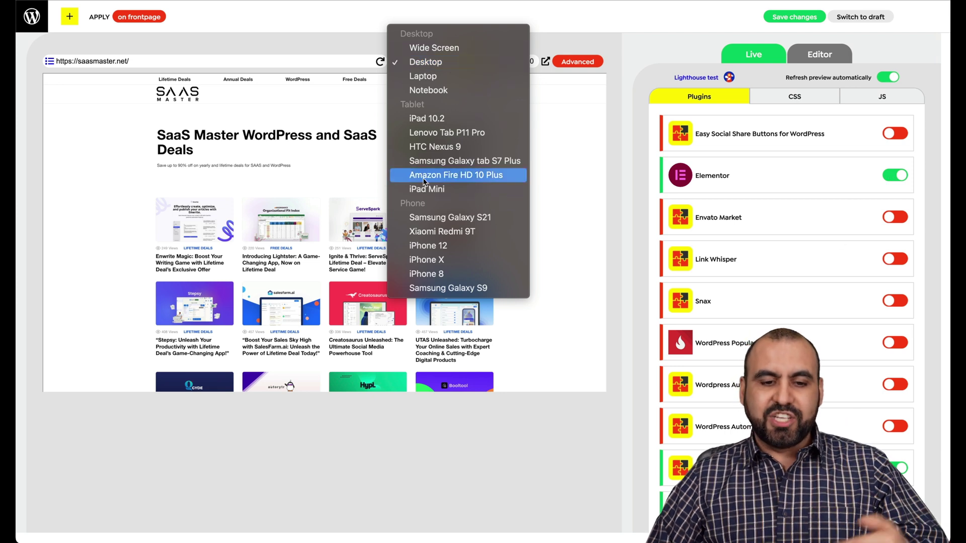
pyautogui.click(613, 185)
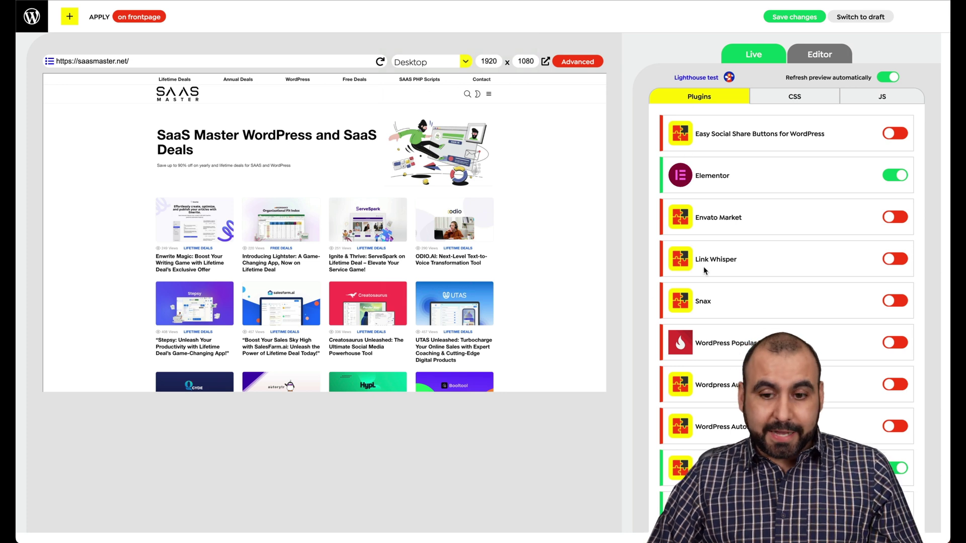
pyautogui.click(807, 96)
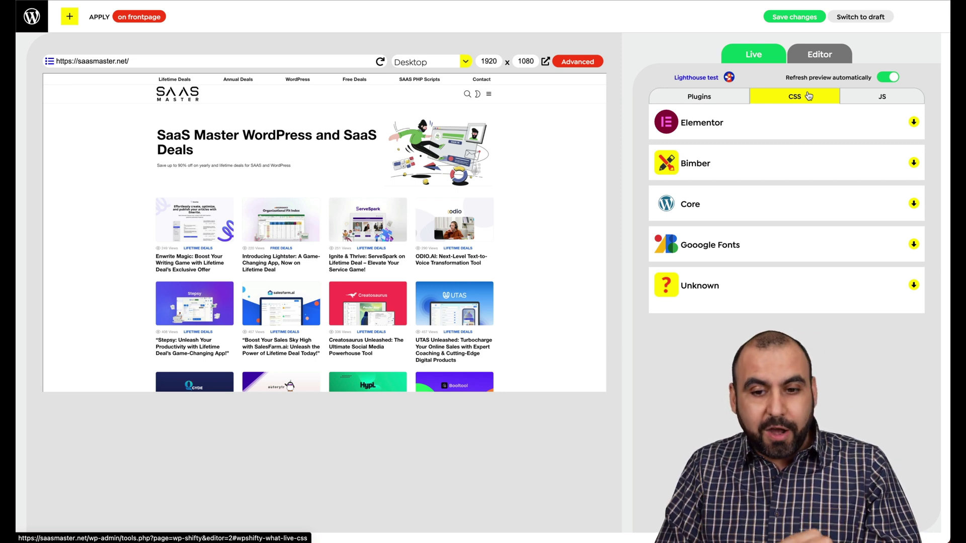
# - Expand Elementor's frontpage CSS files, then switch to the JavaScript file list
pyautogui.click(811, 124)
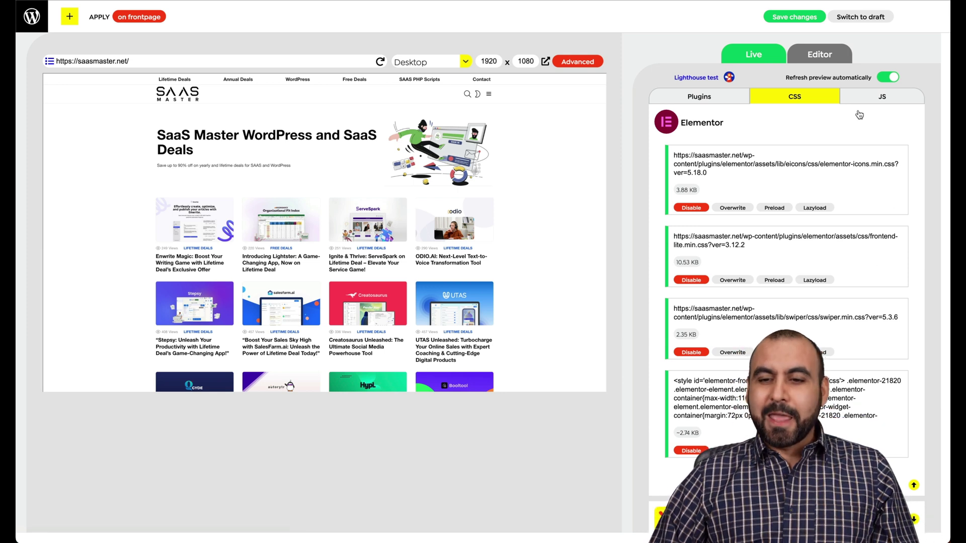
pyautogui.click(877, 101)
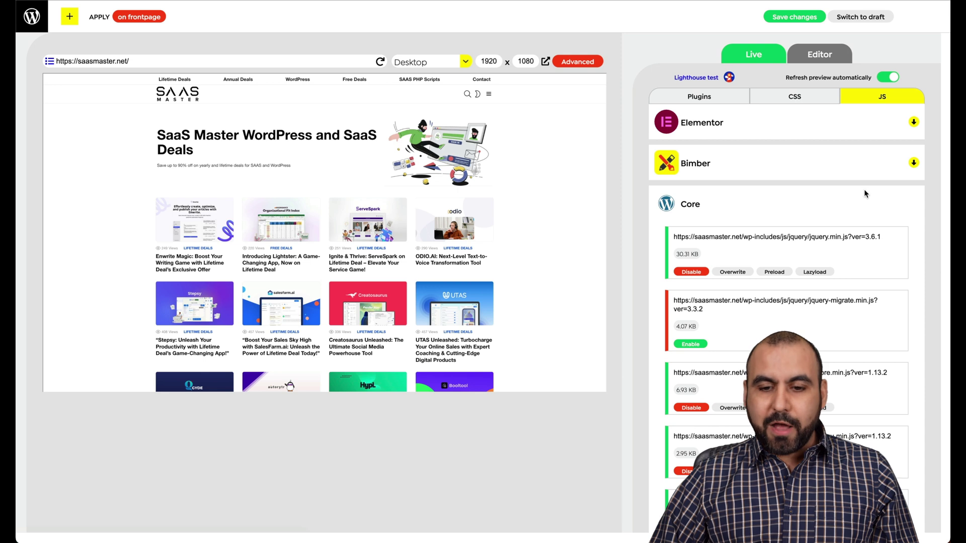
# - Collapse the Core and Unknown script groups, inspect Bimber's scripts, then return to the scenario list
pyautogui.click(856, 204)
pyautogui.click(745, 248)
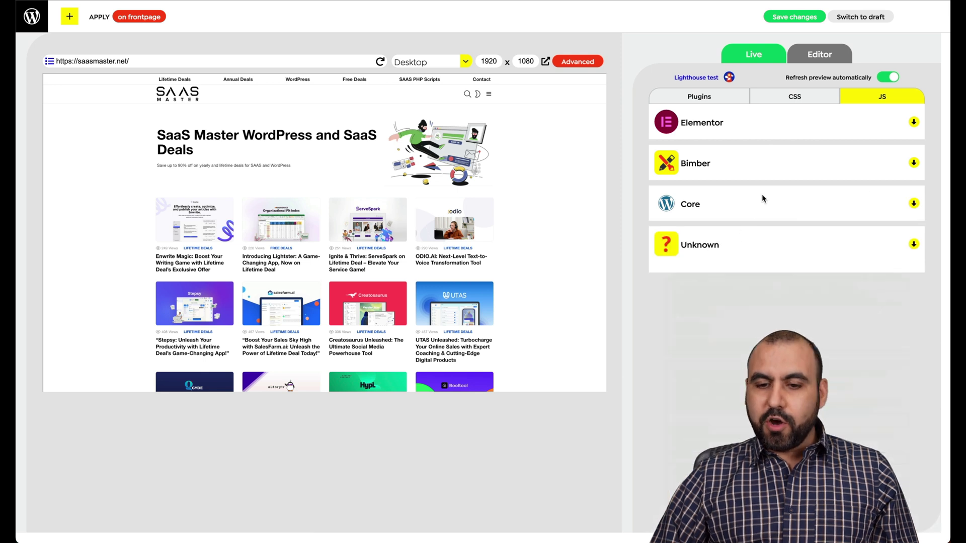
pyautogui.click(750, 161)
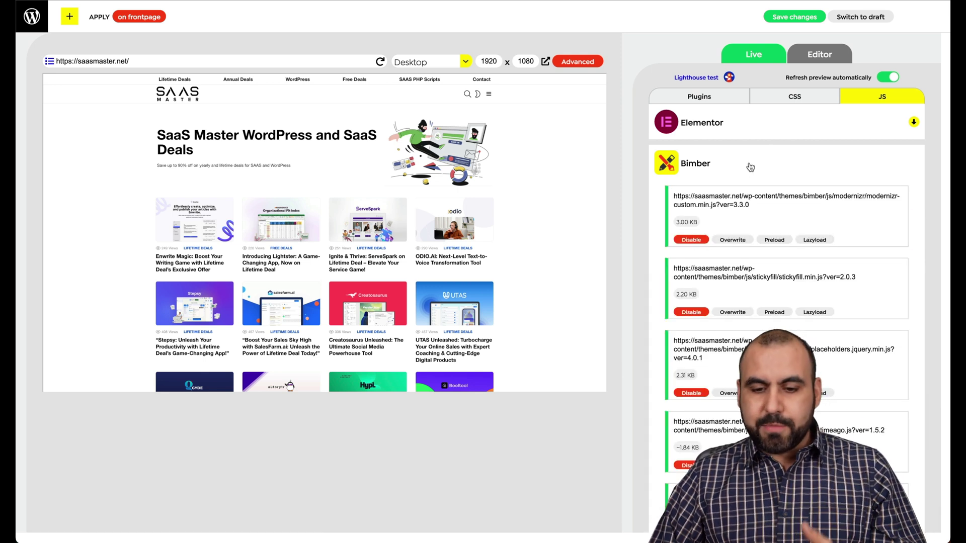
pyautogui.scroll(-3, 816, 302)
pyautogui.scroll(3, 815, 302)
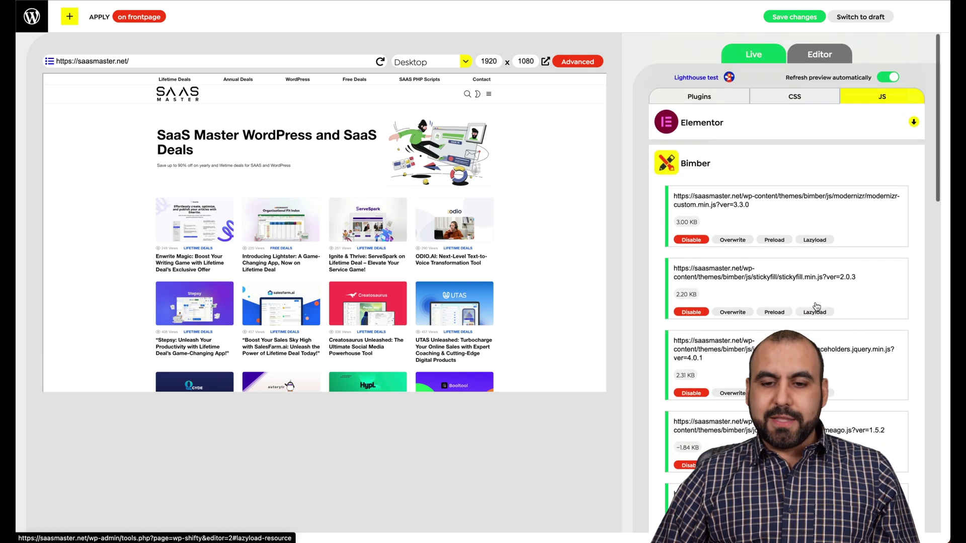
pyautogui.click(790, 167)
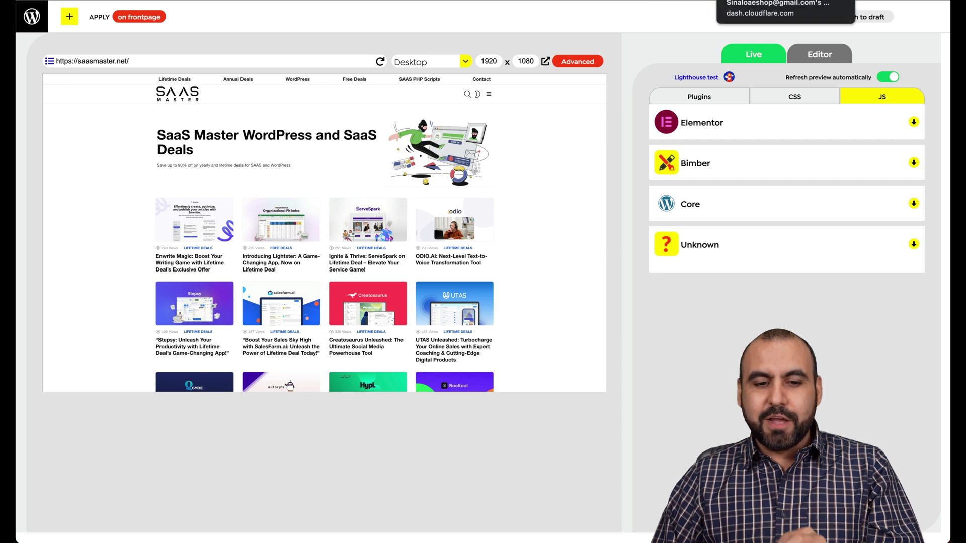
pyautogui.click(38, 21)
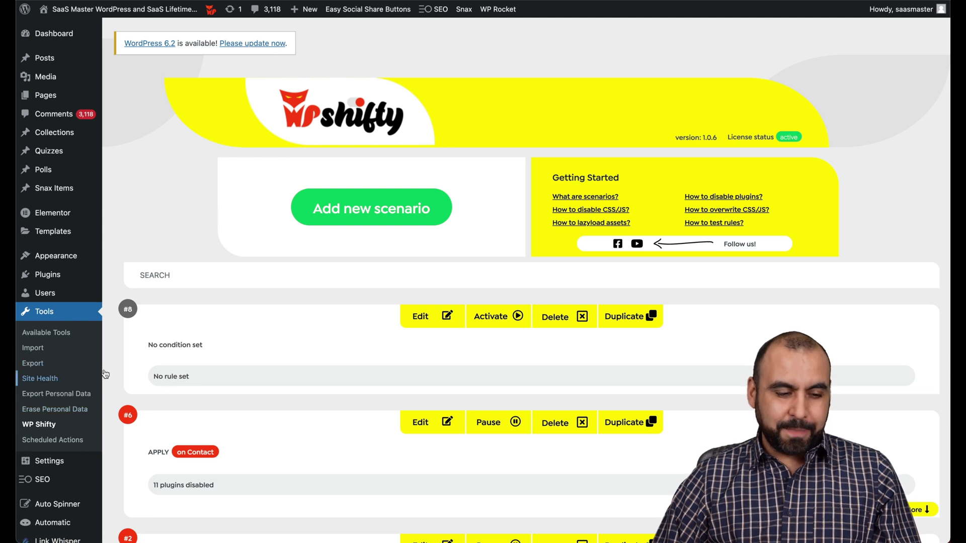
# - Scroll the WP Shifty scenario list, then go to the Installed Plugins list
pyautogui.scroll(1, 128, 358)
pyautogui.scroll(-1, 128, 358)
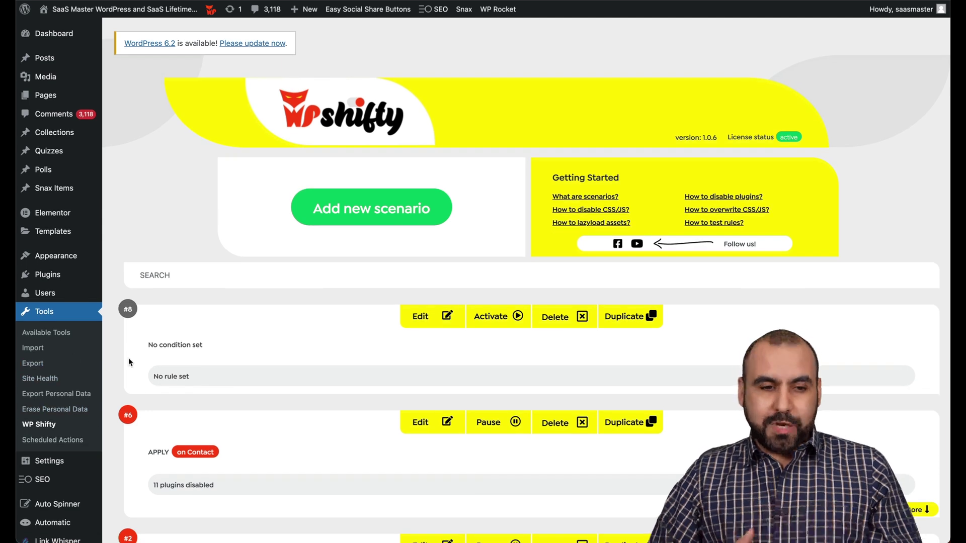
pyautogui.click(47, 274)
# - Scroll down the Installed Plugins list
pyautogui.scroll(-10, 379, 322)
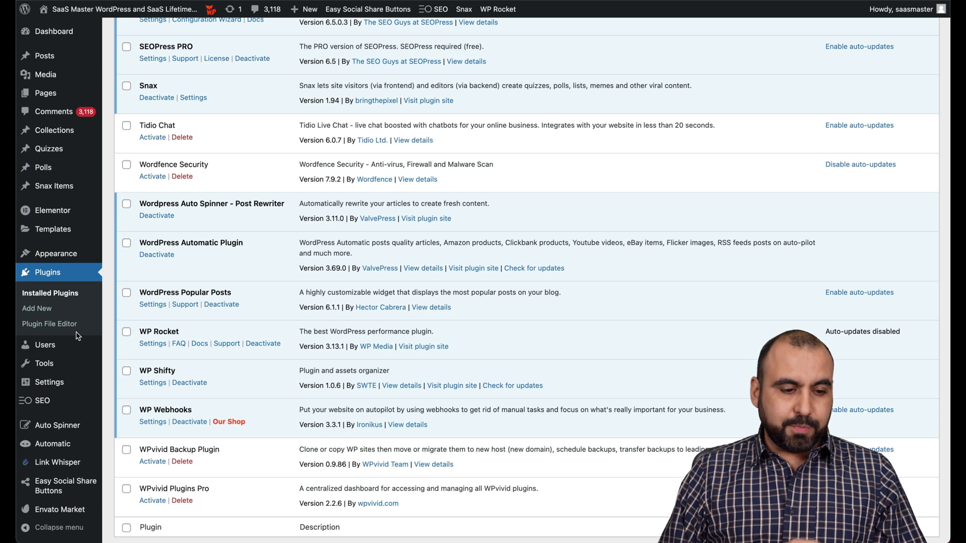
pyautogui.moveTo(84, 385)
pyautogui.click(128, 496)
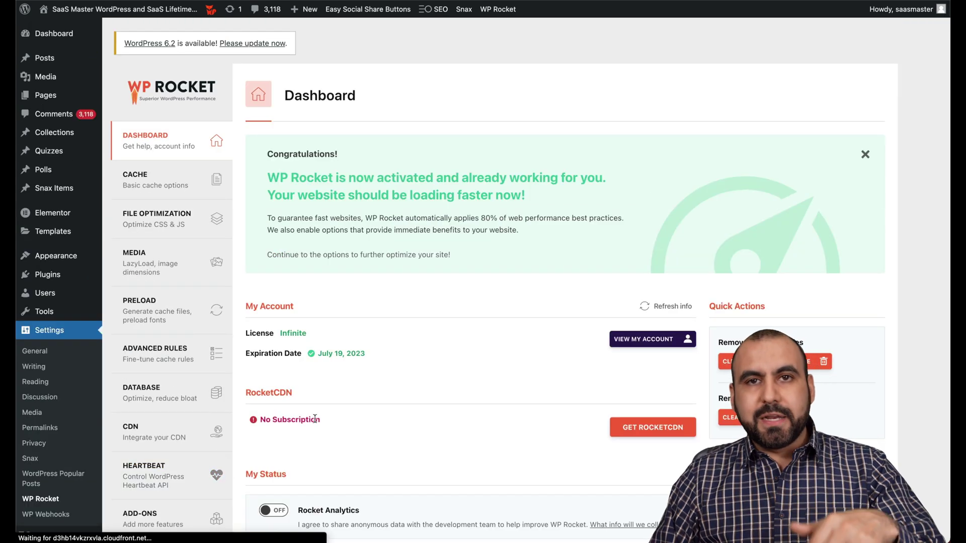
pyautogui.scroll(-2, 315, 420)
pyautogui.scroll(-1, 315, 419)
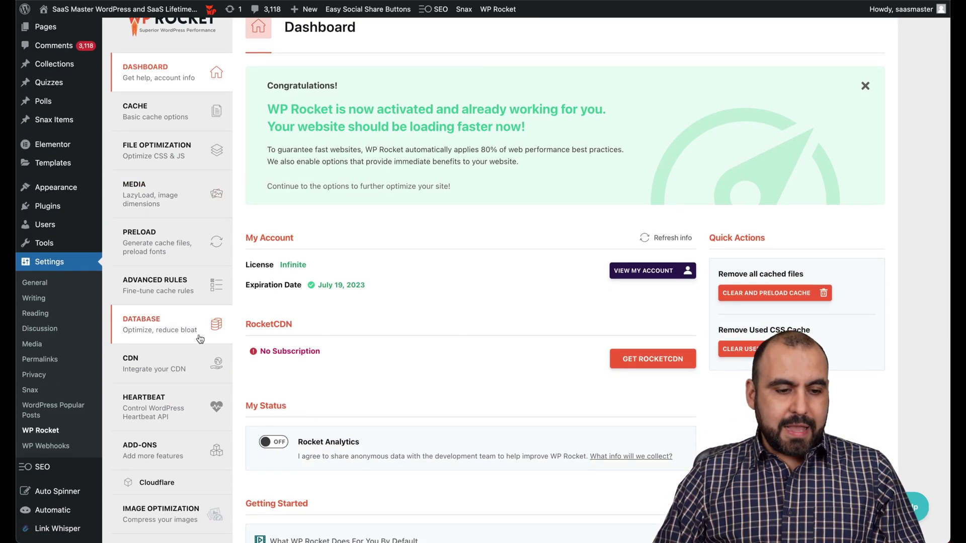
pyautogui.click(151, 364)
pyautogui.click(288, 332)
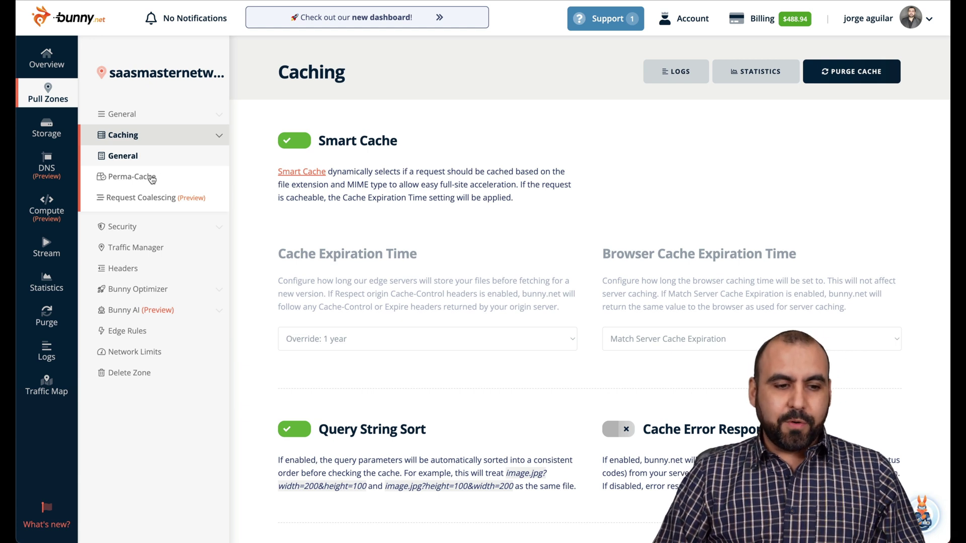
# - Check the pull zone's Perma-Cache storage, then scroll through the Bunny Optimizer settings
pyautogui.click(132, 177)
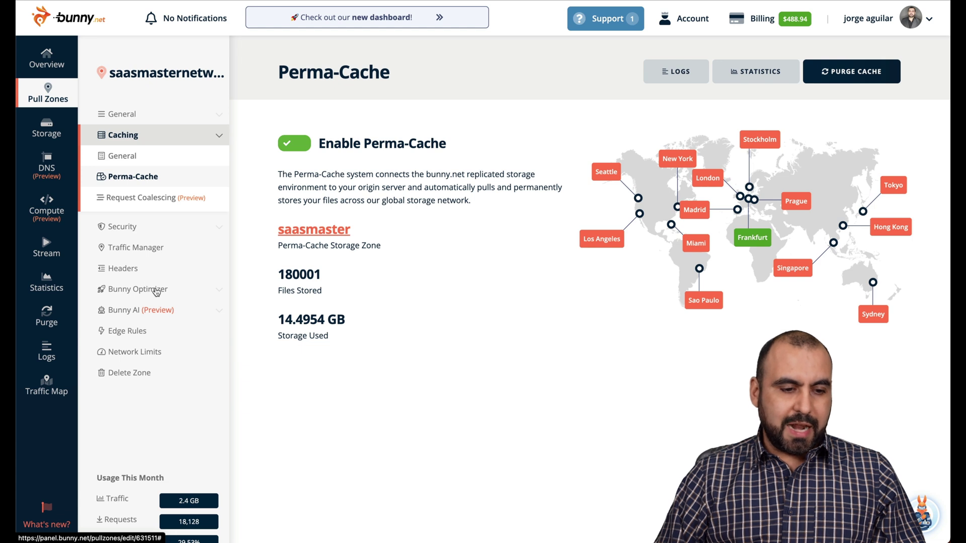
pyautogui.click(156, 291)
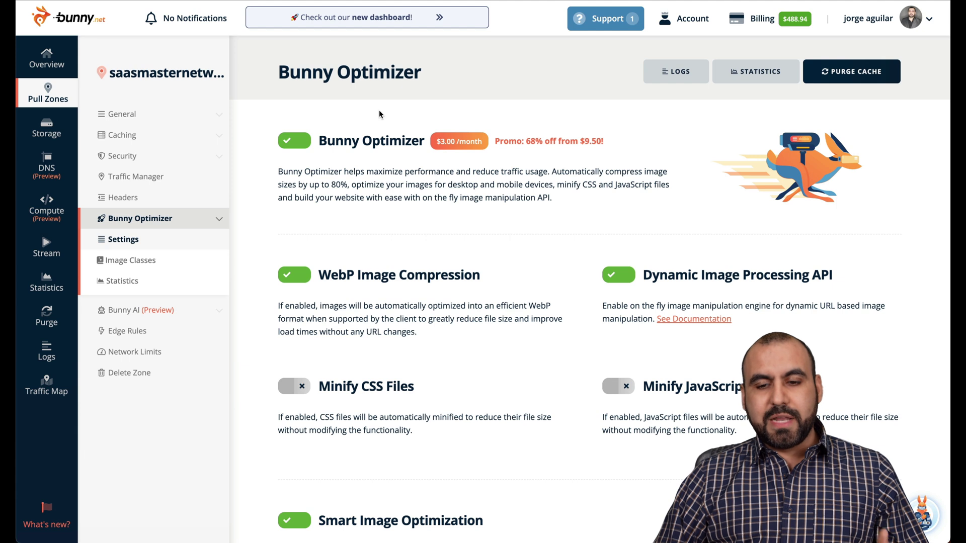
pyautogui.scroll(-5, 370, 197)
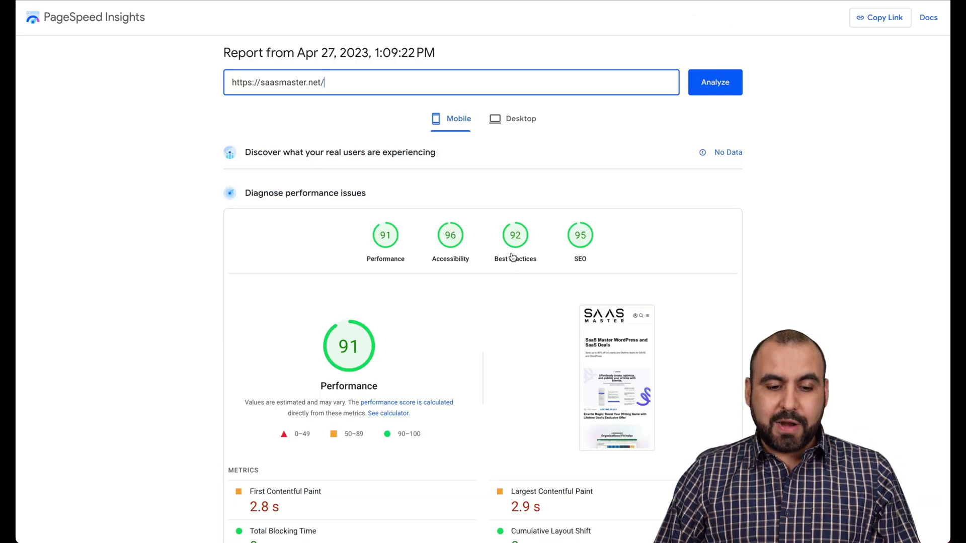
pyautogui.scroll(-10, 502, 271)
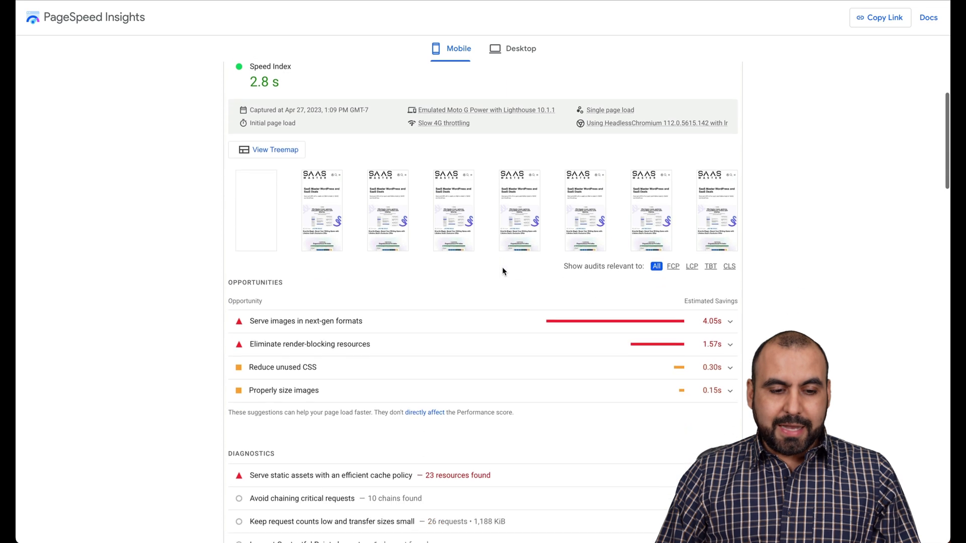
# - Expand 'Serve images in next-gen formats' and scroll through the images it flags
pyautogui.click(456, 321)
pyautogui.scroll(-3, 459, 378)
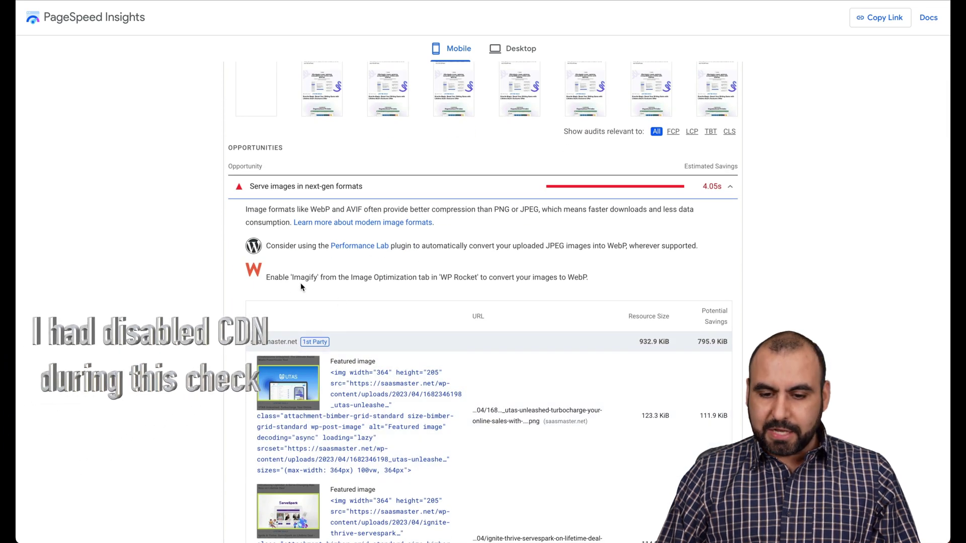
pyautogui.scroll(15, 282, 252)
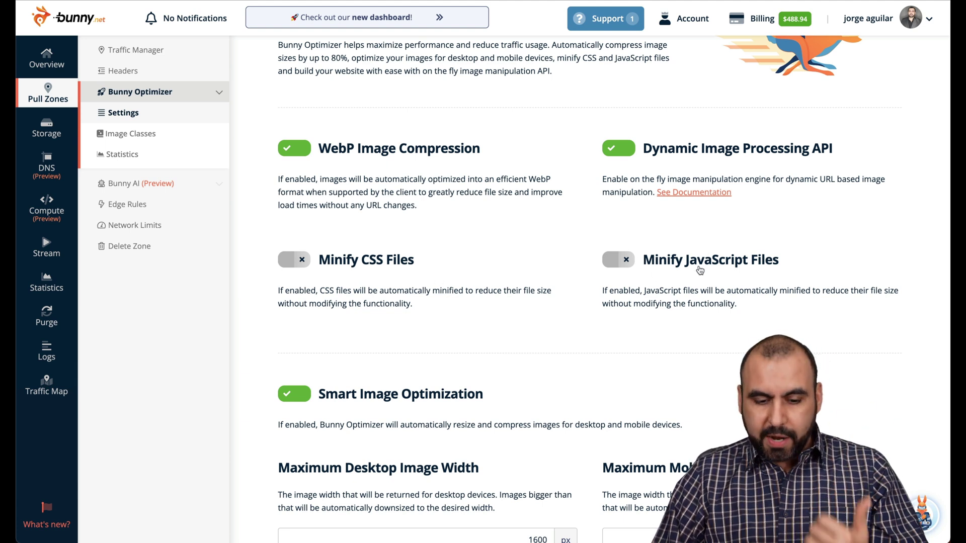
# - Open Manage Storage Zones from the Storage sidebar item, then open the saasmaster storage zone
pyautogui.scroll(-3, 684, 289)
pyautogui.scroll(3, 684, 289)
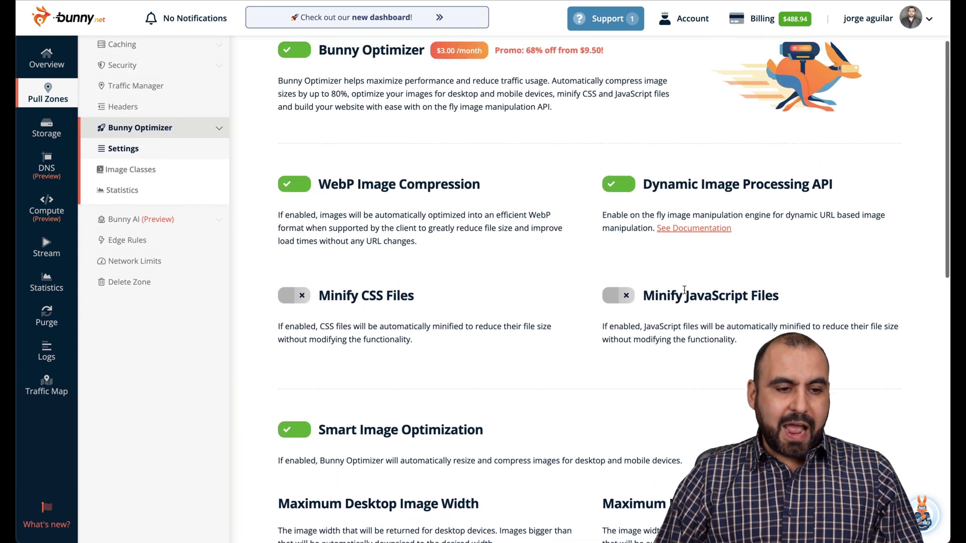
pyautogui.scroll(2, 685, 289)
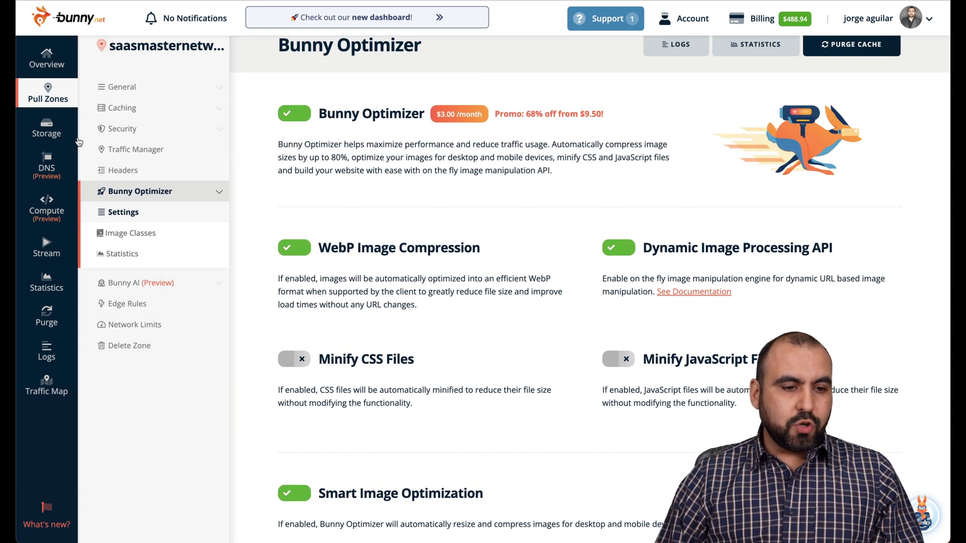
pyautogui.click(64, 134)
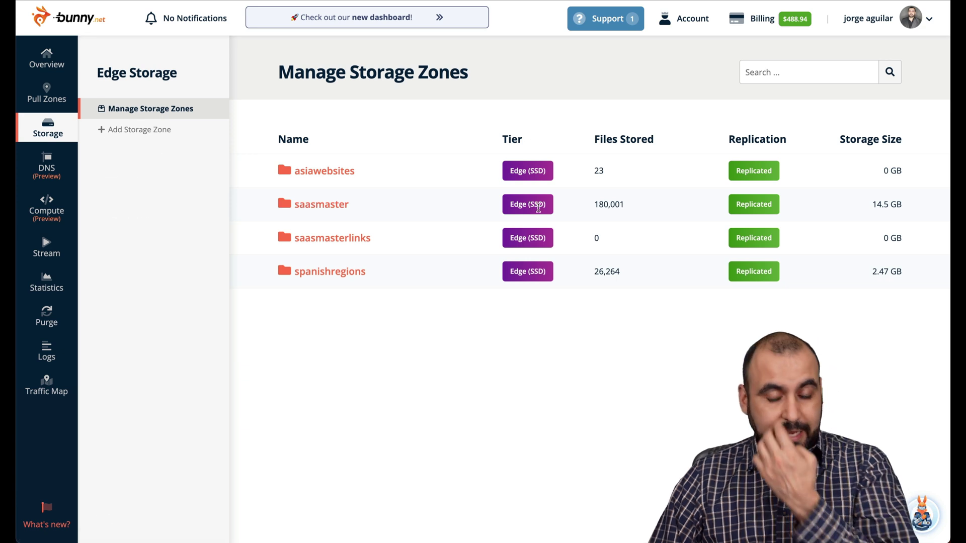
pyautogui.click(538, 207)
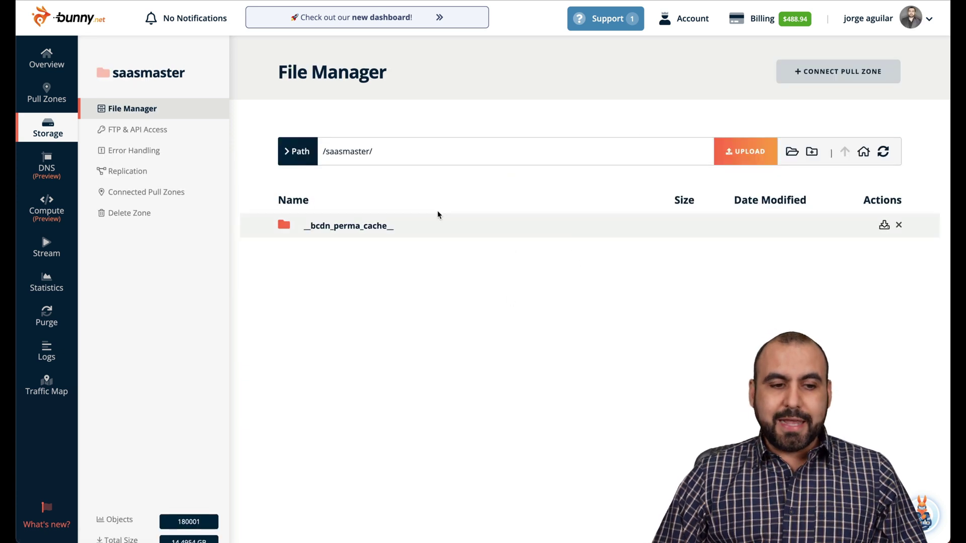
# - Open the saasmaster zone's Replication page and scroll through its GEO replication regions
pyautogui.click(138, 173)
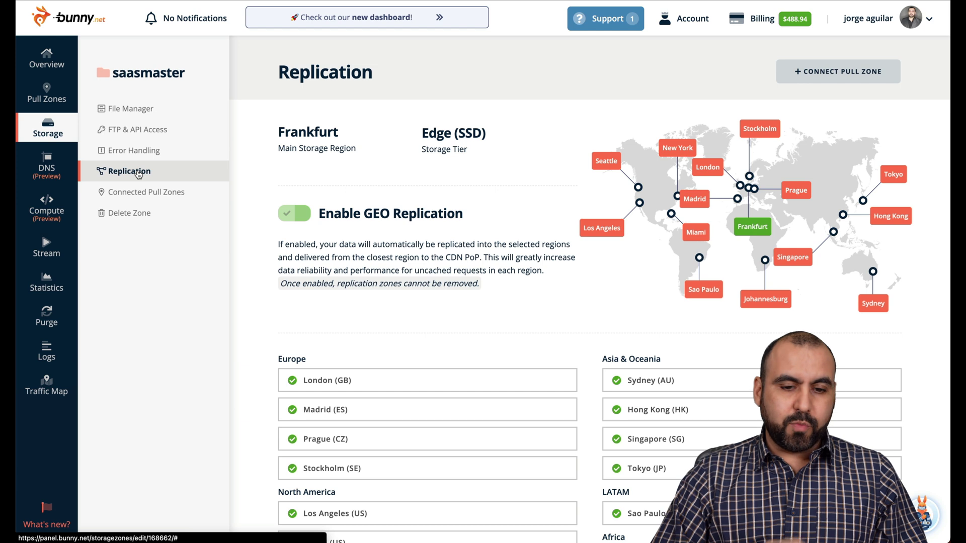
pyautogui.scroll(-3, 378, 298)
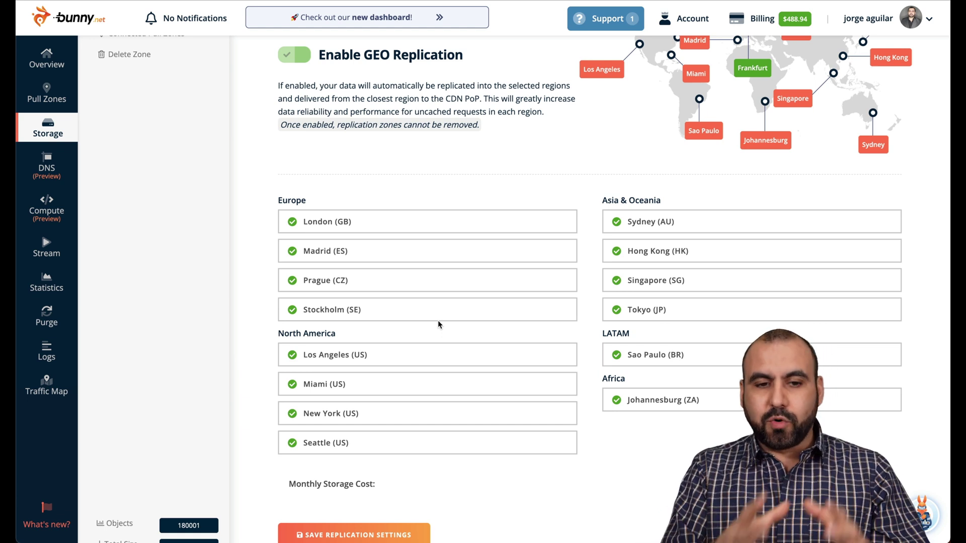
pyautogui.scroll(3, 439, 324)
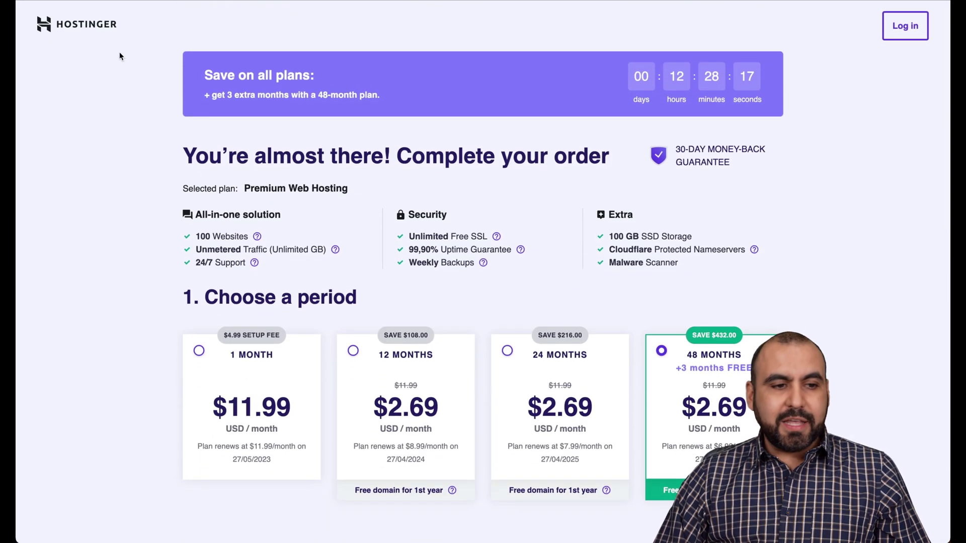
# - Open Hostinger's Web Hosting plans (Single, Premium, Business) via the Hosting menu, then return to WordPress
pyautogui.click(83, 24)
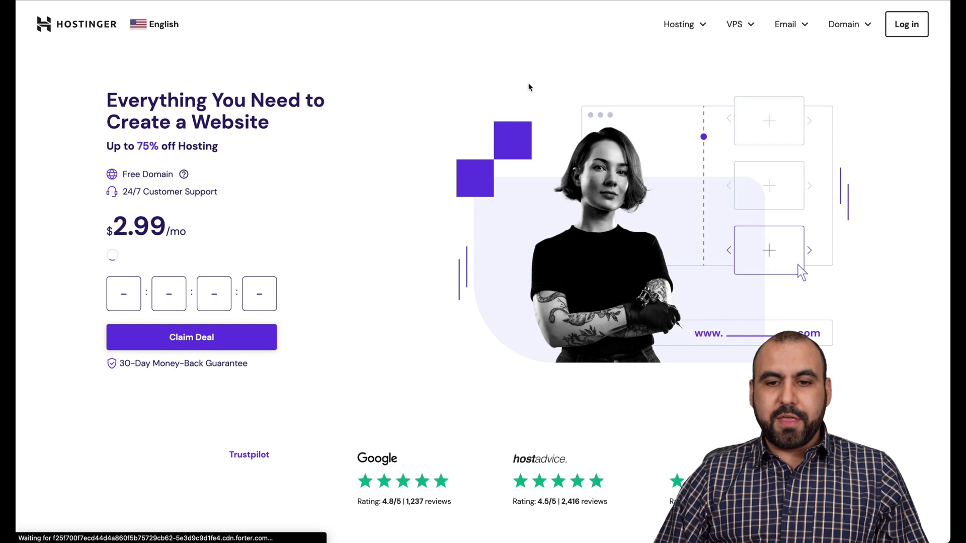
pyautogui.click(694, 26)
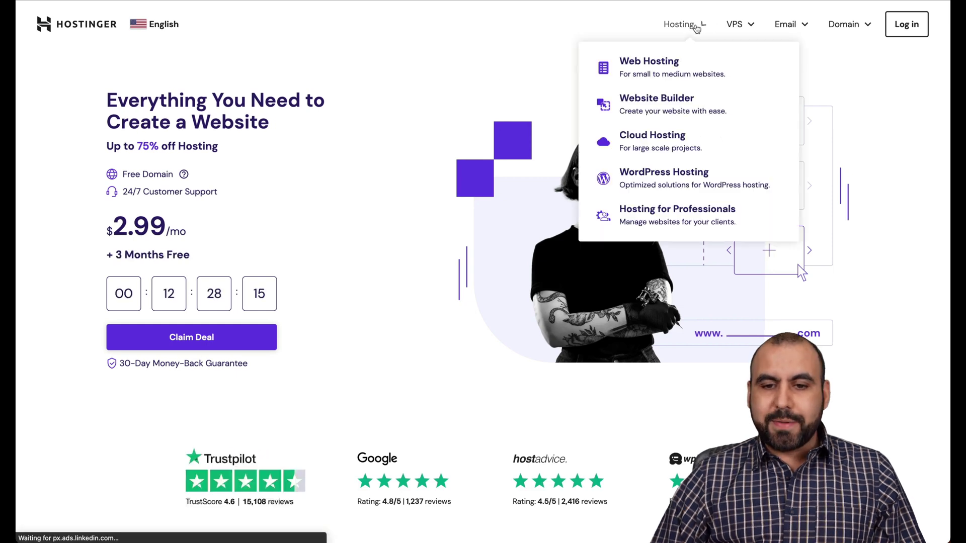
pyautogui.click(640, 64)
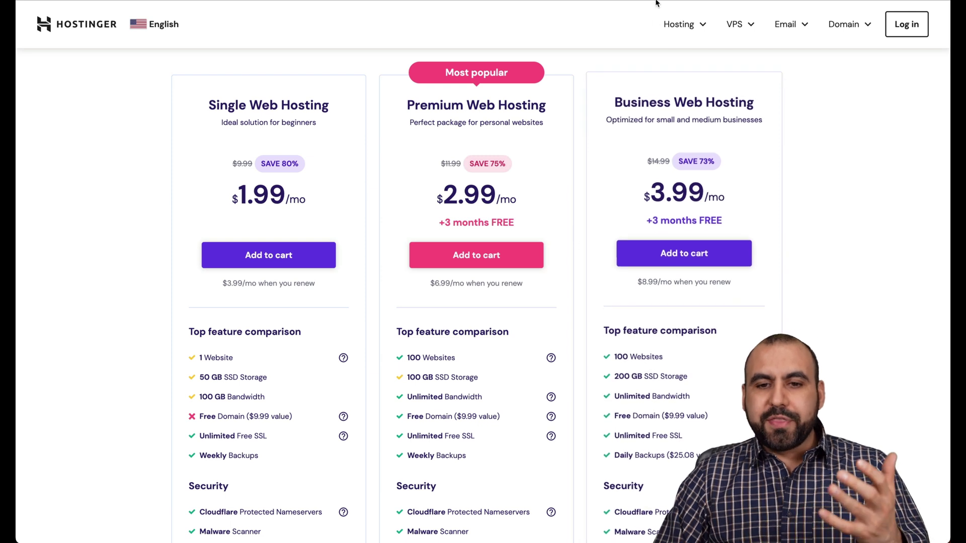
pyautogui.click(704, 4)
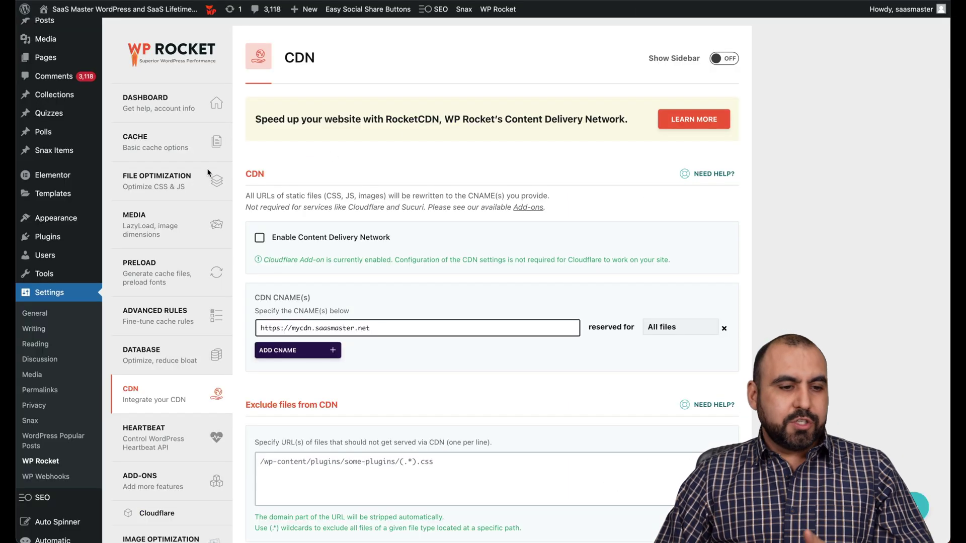
# - Scroll through the Installed Plugins list, then go to Plugins > Add New
pyautogui.click(46, 245)
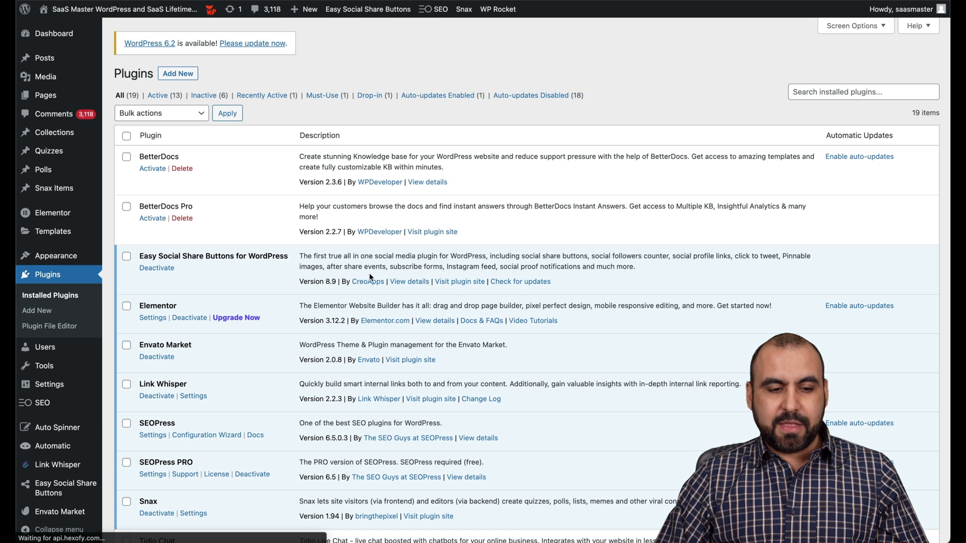
pyautogui.scroll(-5, 371, 277)
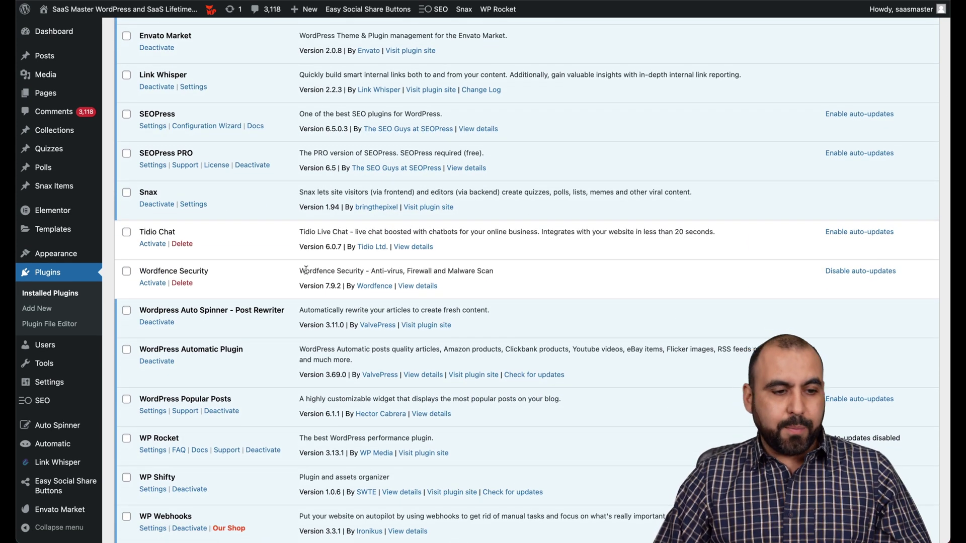
pyautogui.click(42, 311)
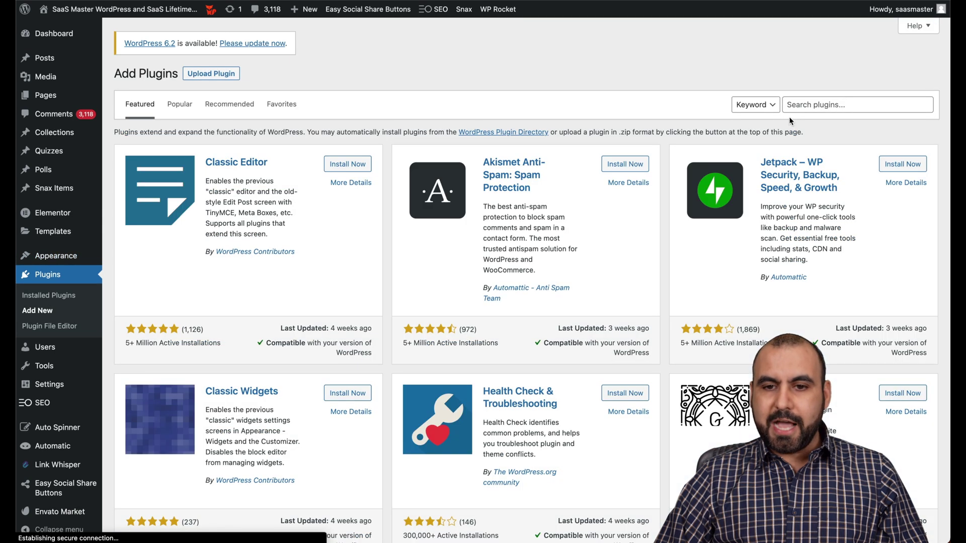
# - Search the plugin directory for 'cache'
pyautogui.click(805, 105)
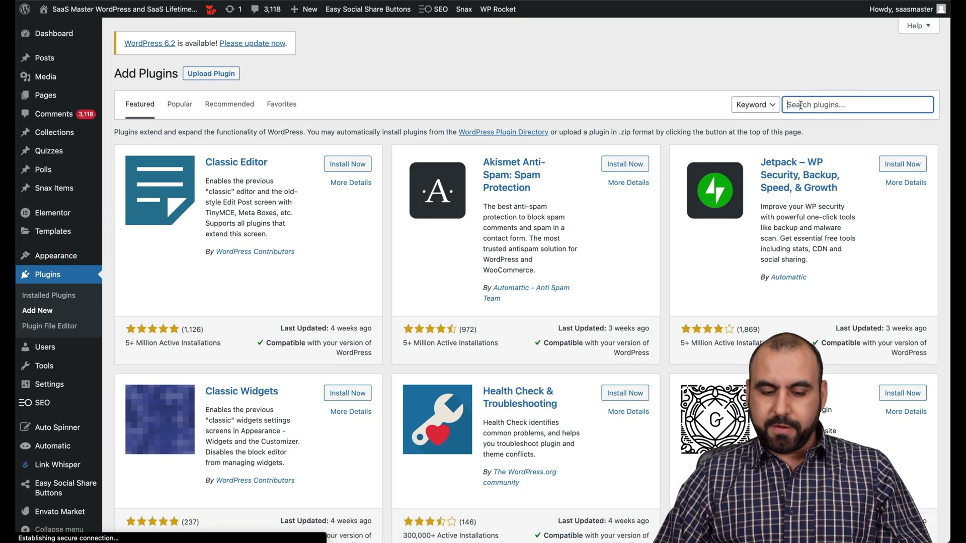
pyautogui.write('cache')
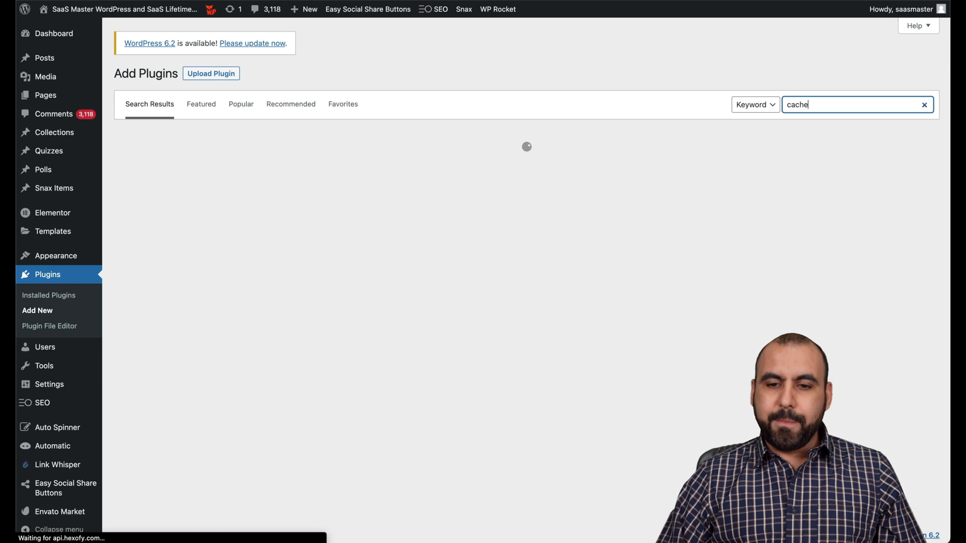